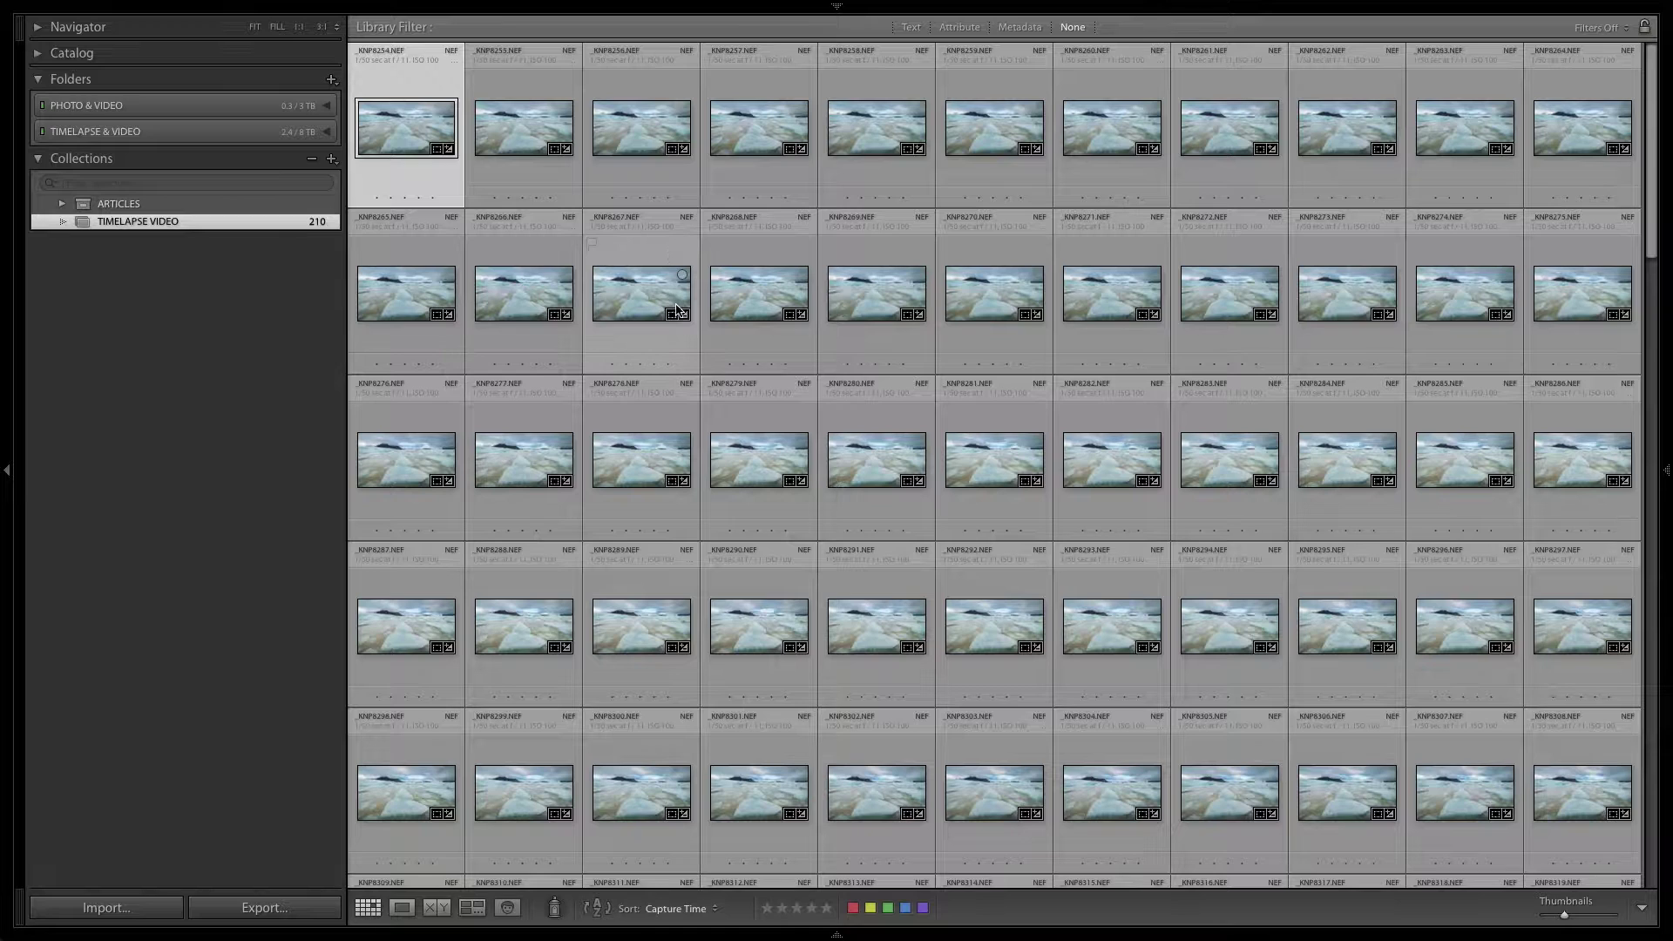
- Open photo _KNP8347.NEF in the Develop module, review its Basic adjustments, and return to the photo grid
{"action": "scroll", "coordinate": [938, 488], "scroll_direction": "down", "scroll_amount": 4}
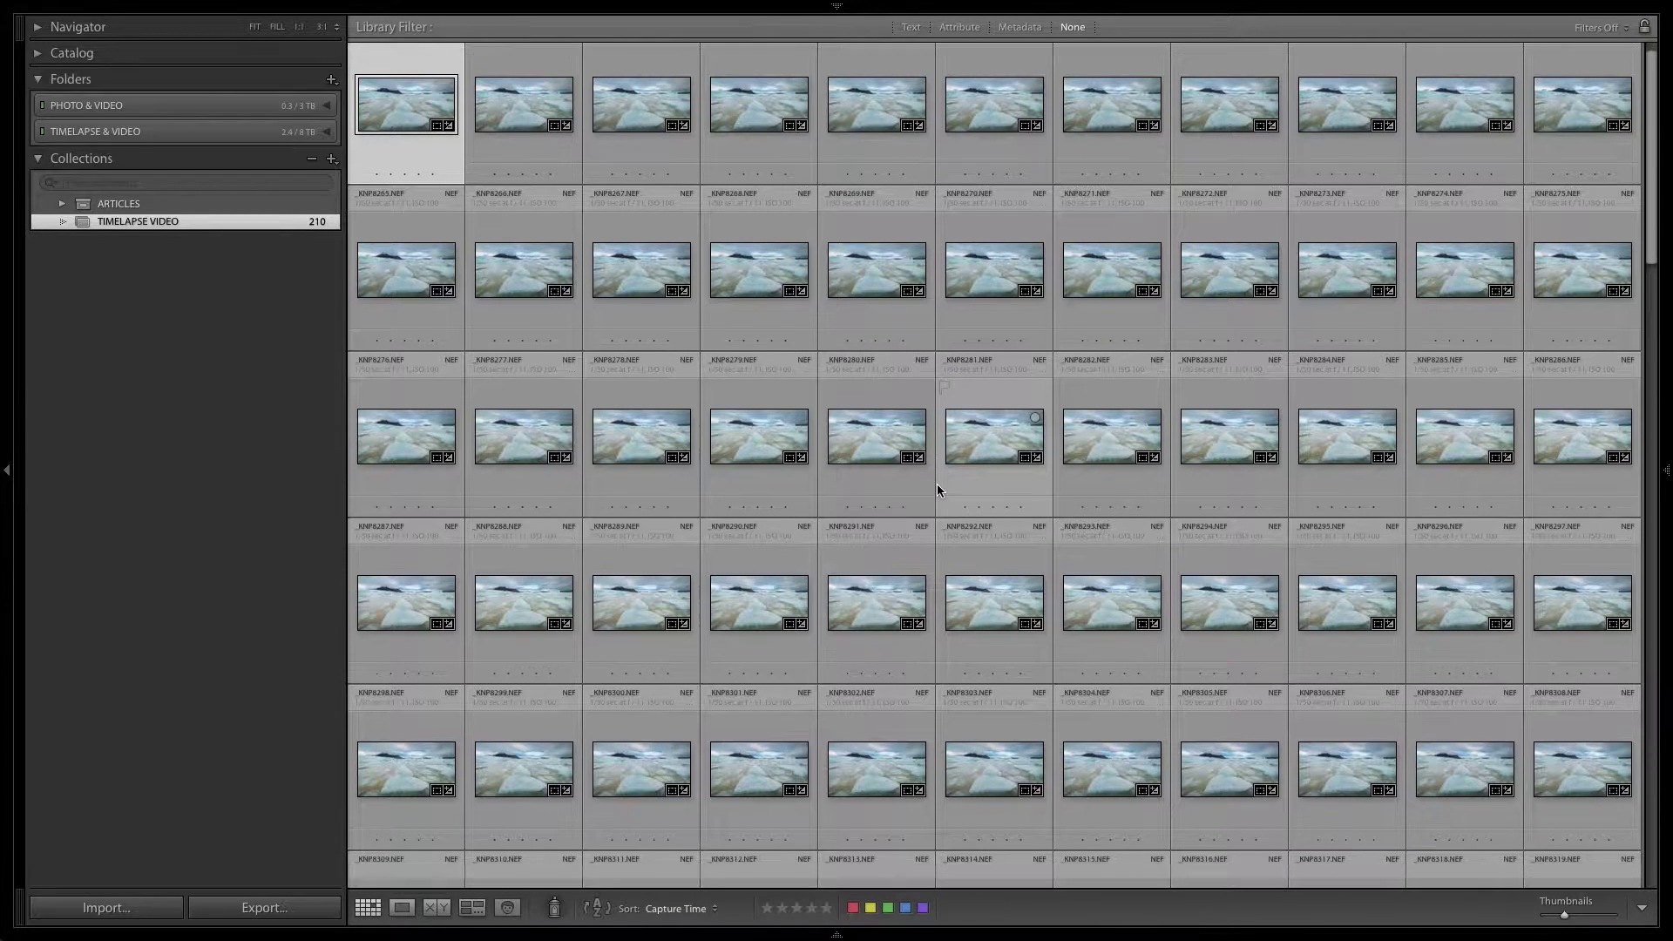
{"action": "scroll", "coordinate": [937, 488], "scroll_direction": "down", "scroll_amount": 6}
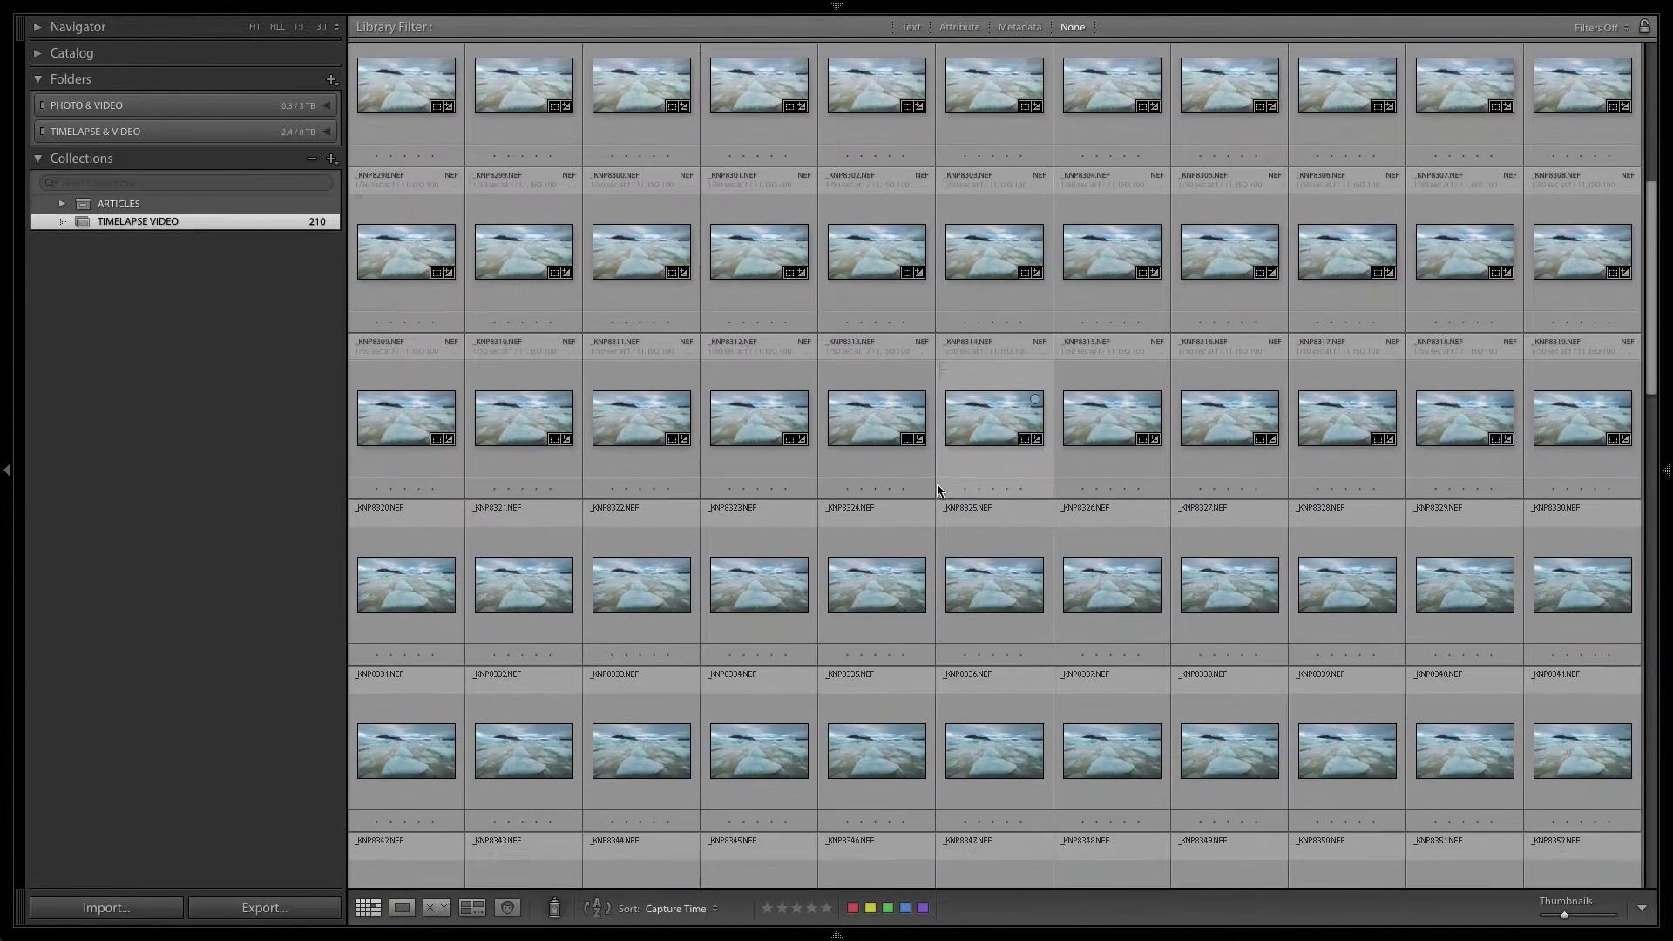
{"action": "scroll", "coordinate": [938, 490], "scroll_direction": "down", "scroll_amount": 2}
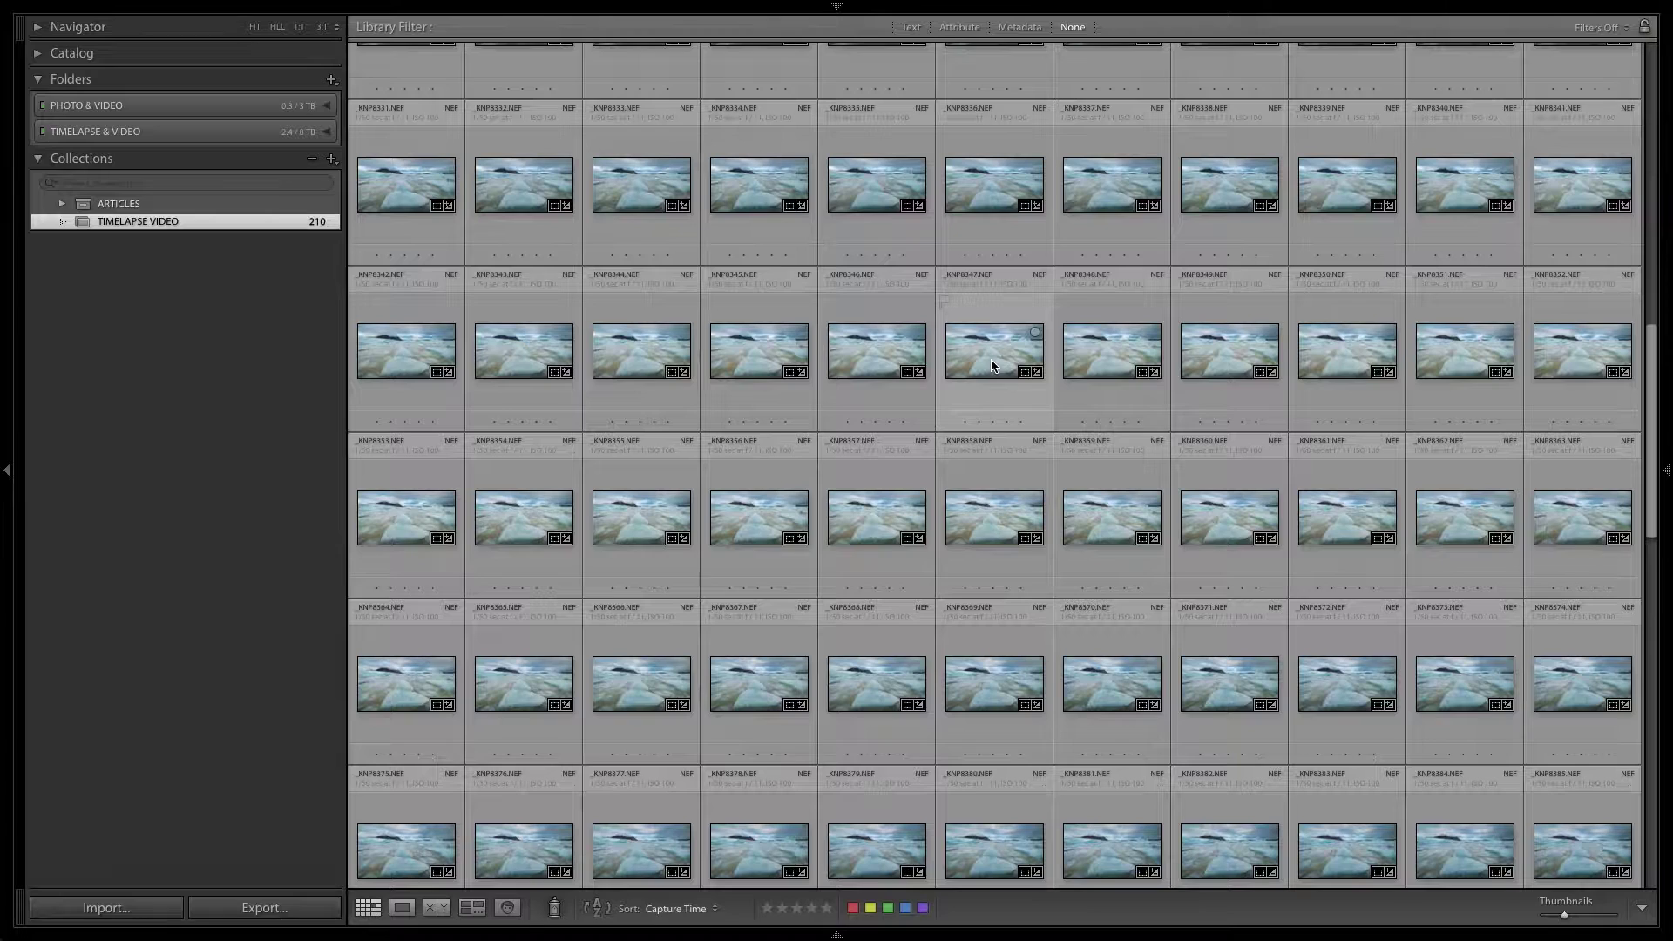
{"action": "mouse_move", "coordinate": [992, 365]}
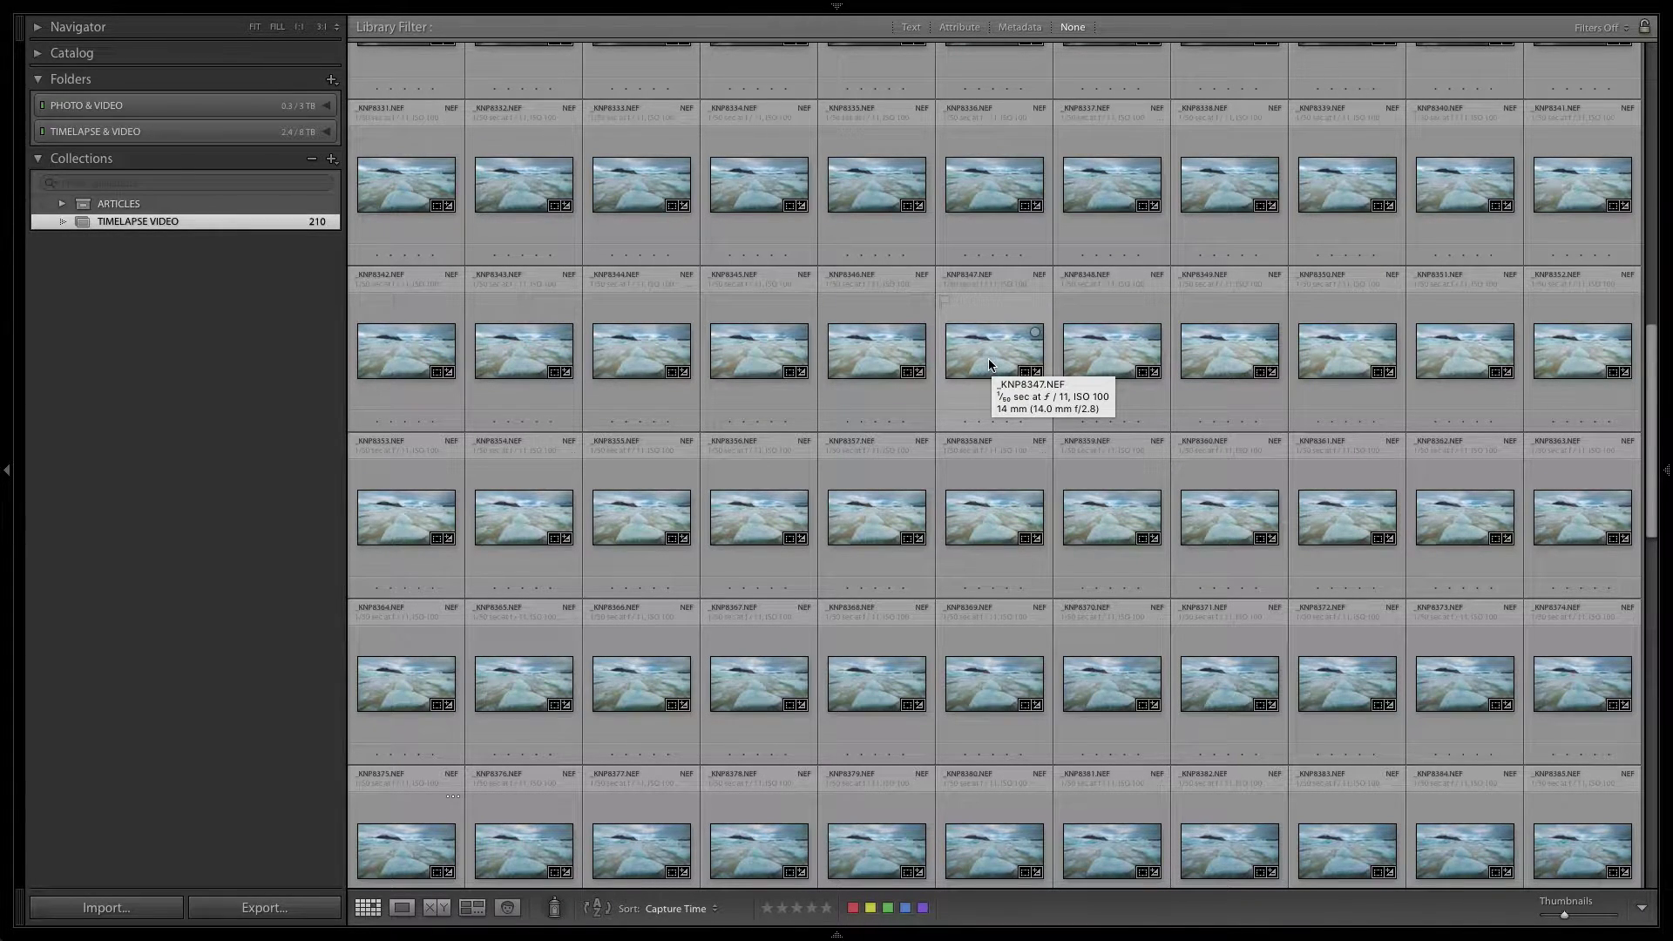
{"action": "left_click", "coordinate": [989, 363]}
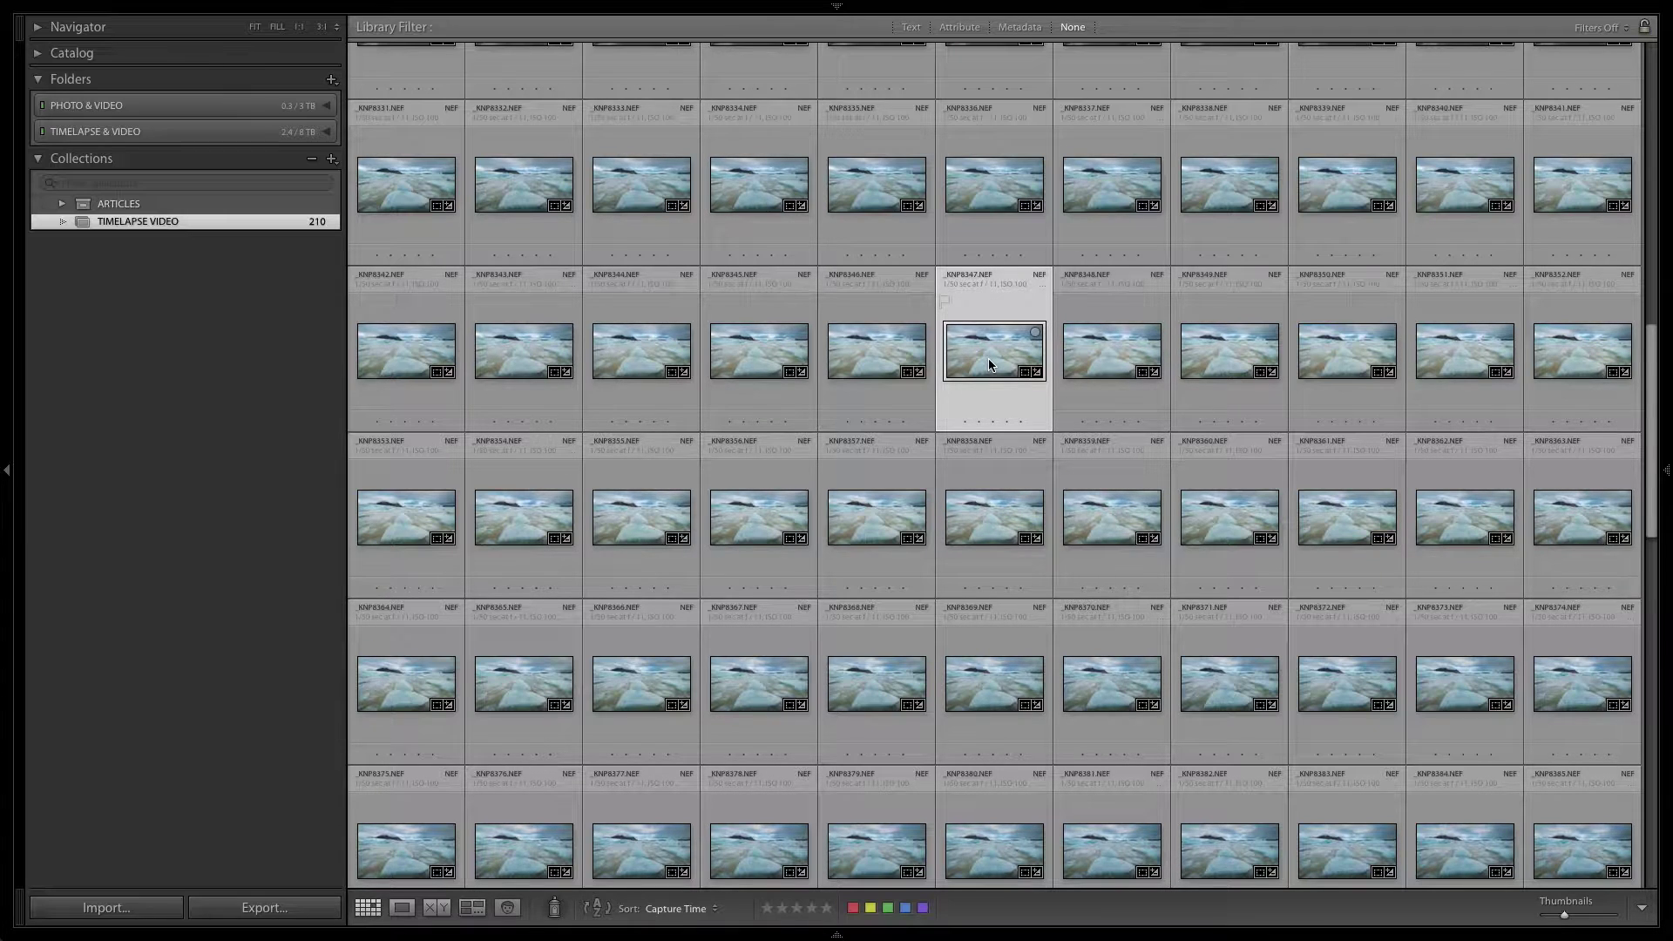
{"action": "key", "text": "d"}
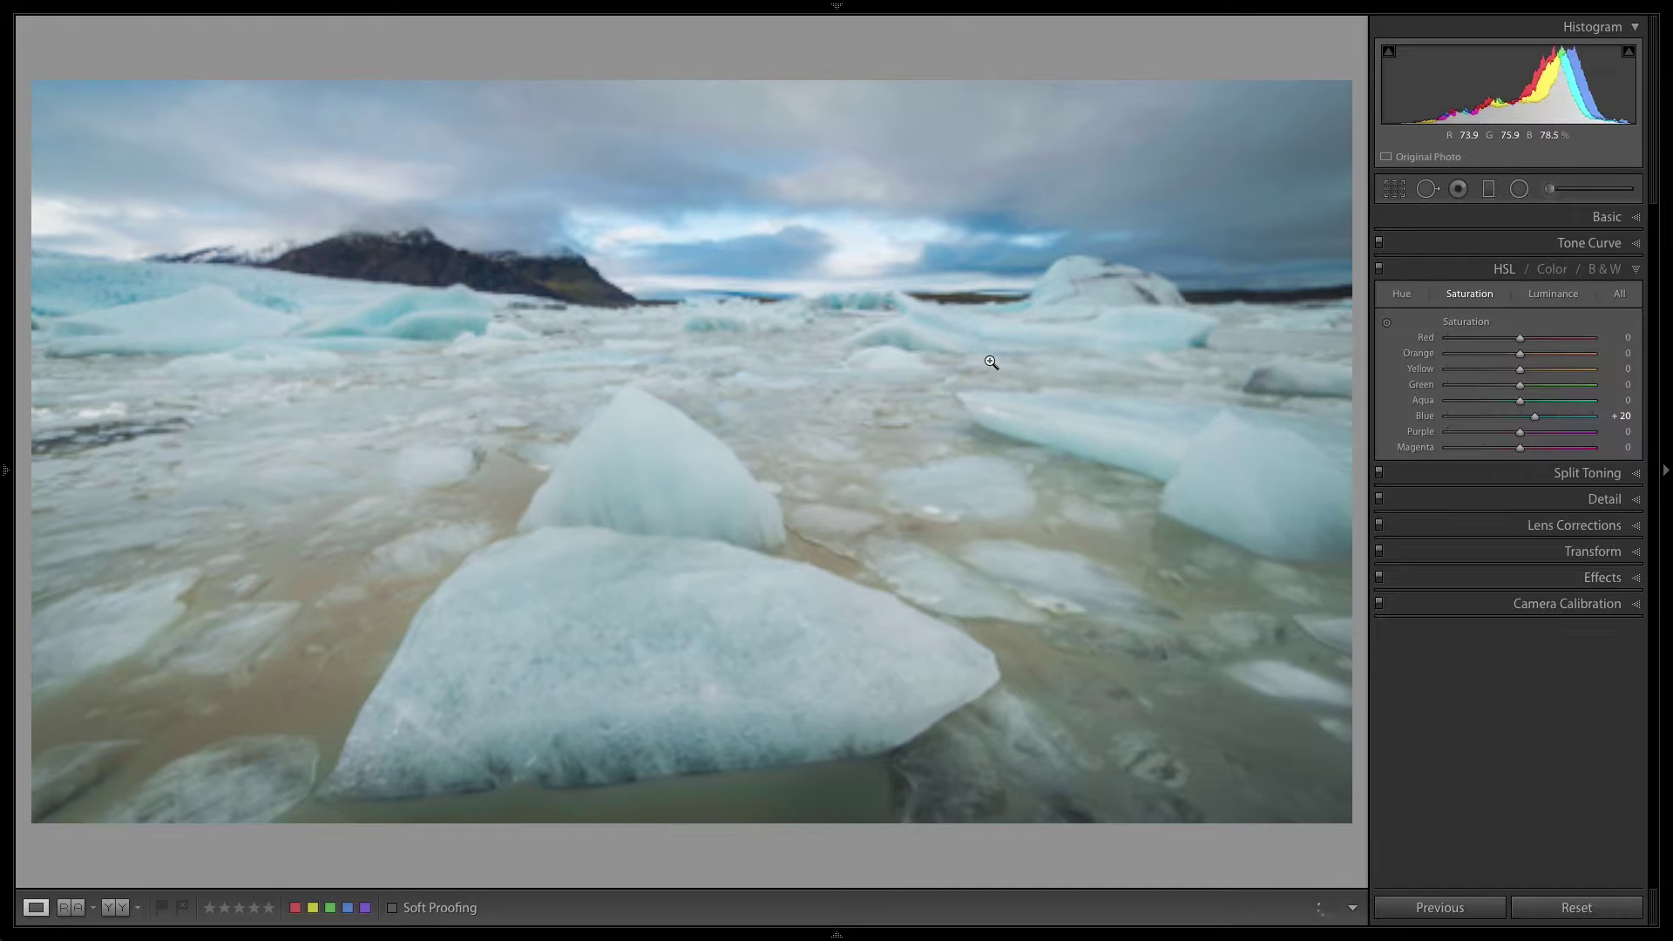
{"action": "left_click", "coordinate": [1606, 219]}
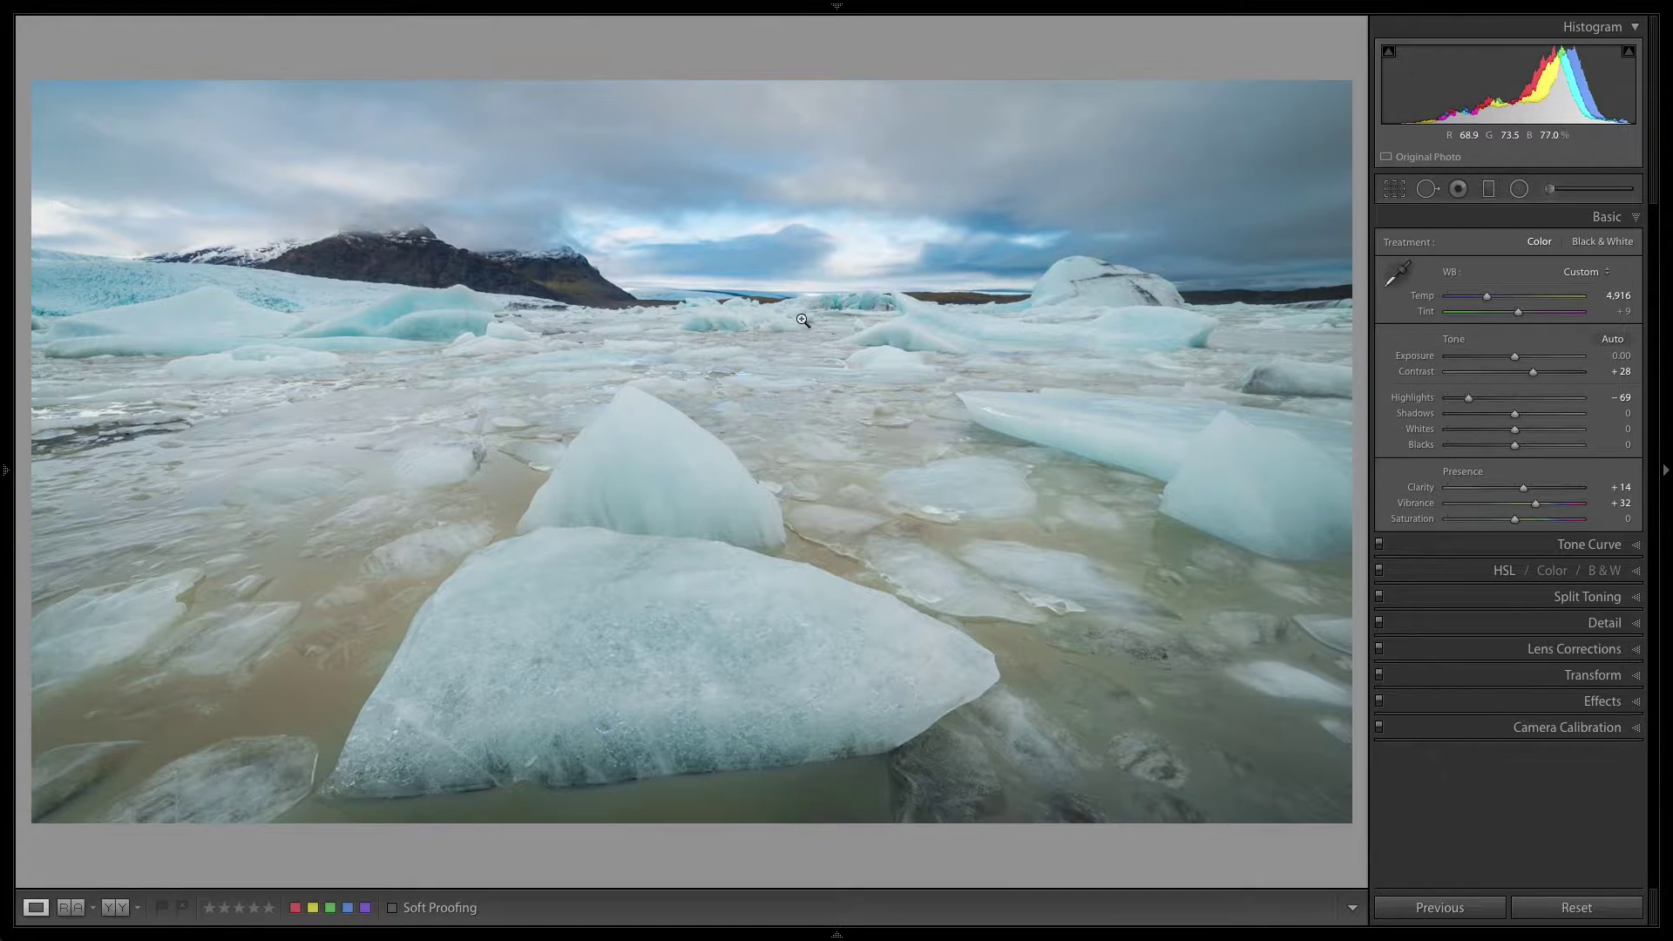
{"action": "key", "text": "g"}
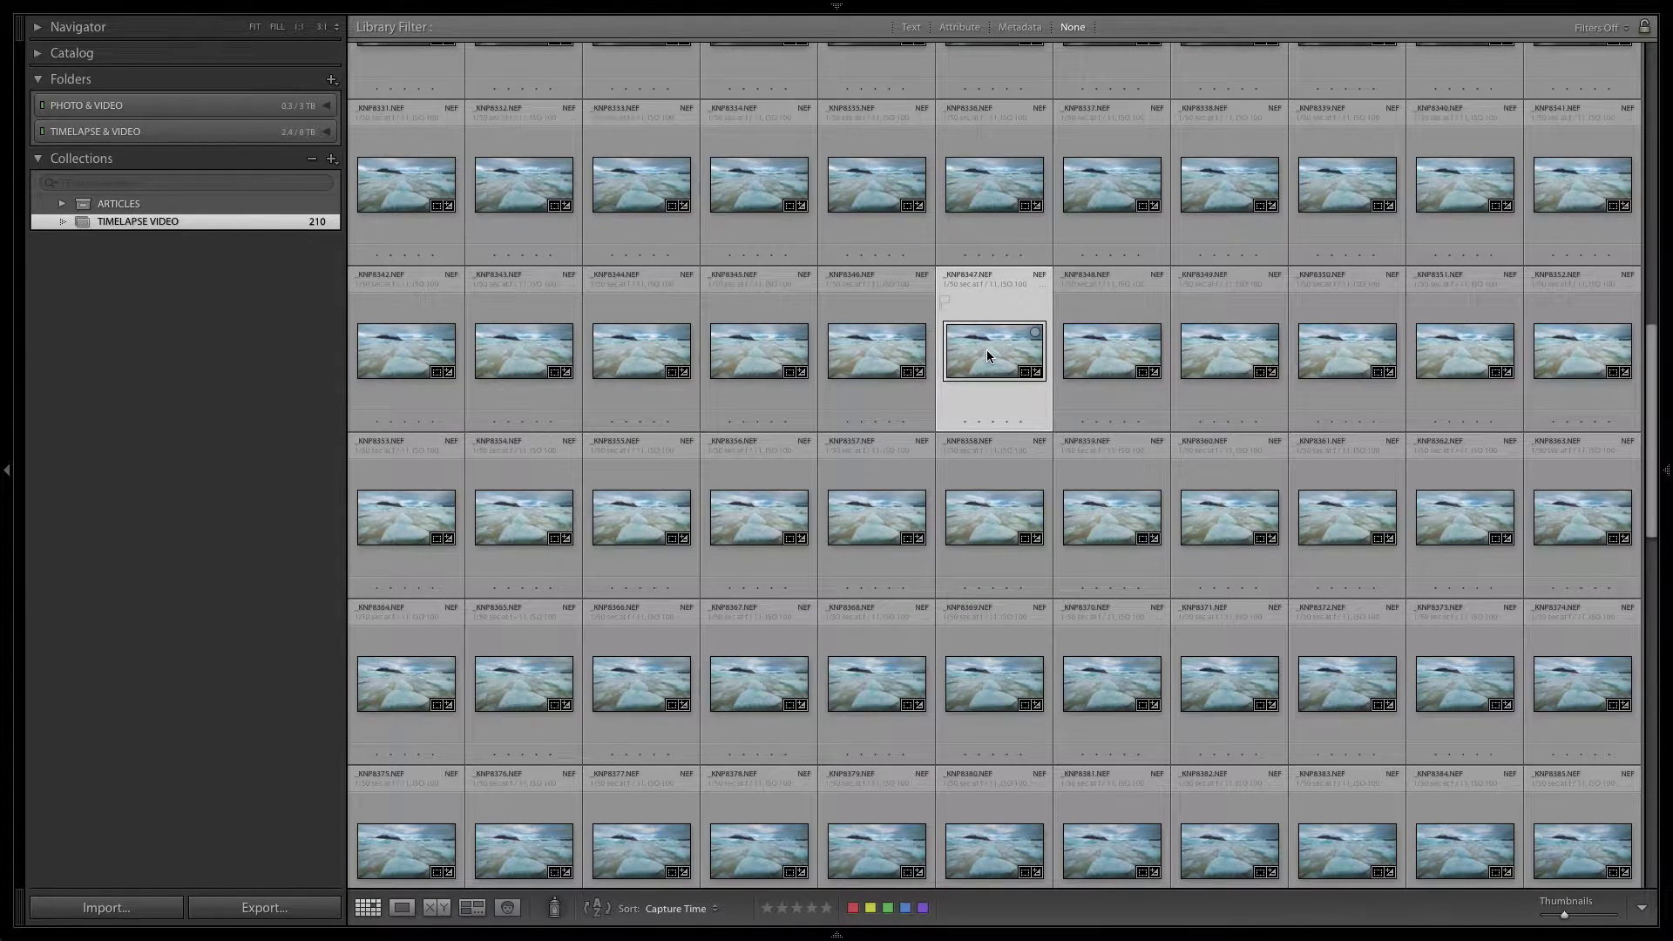
- Copy all develop settings from _KNP8347.NEF, with every adjustment category included
{"action": "scroll", "coordinate": [988, 356], "scroll_direction": "down", "scroll_amount": 1}
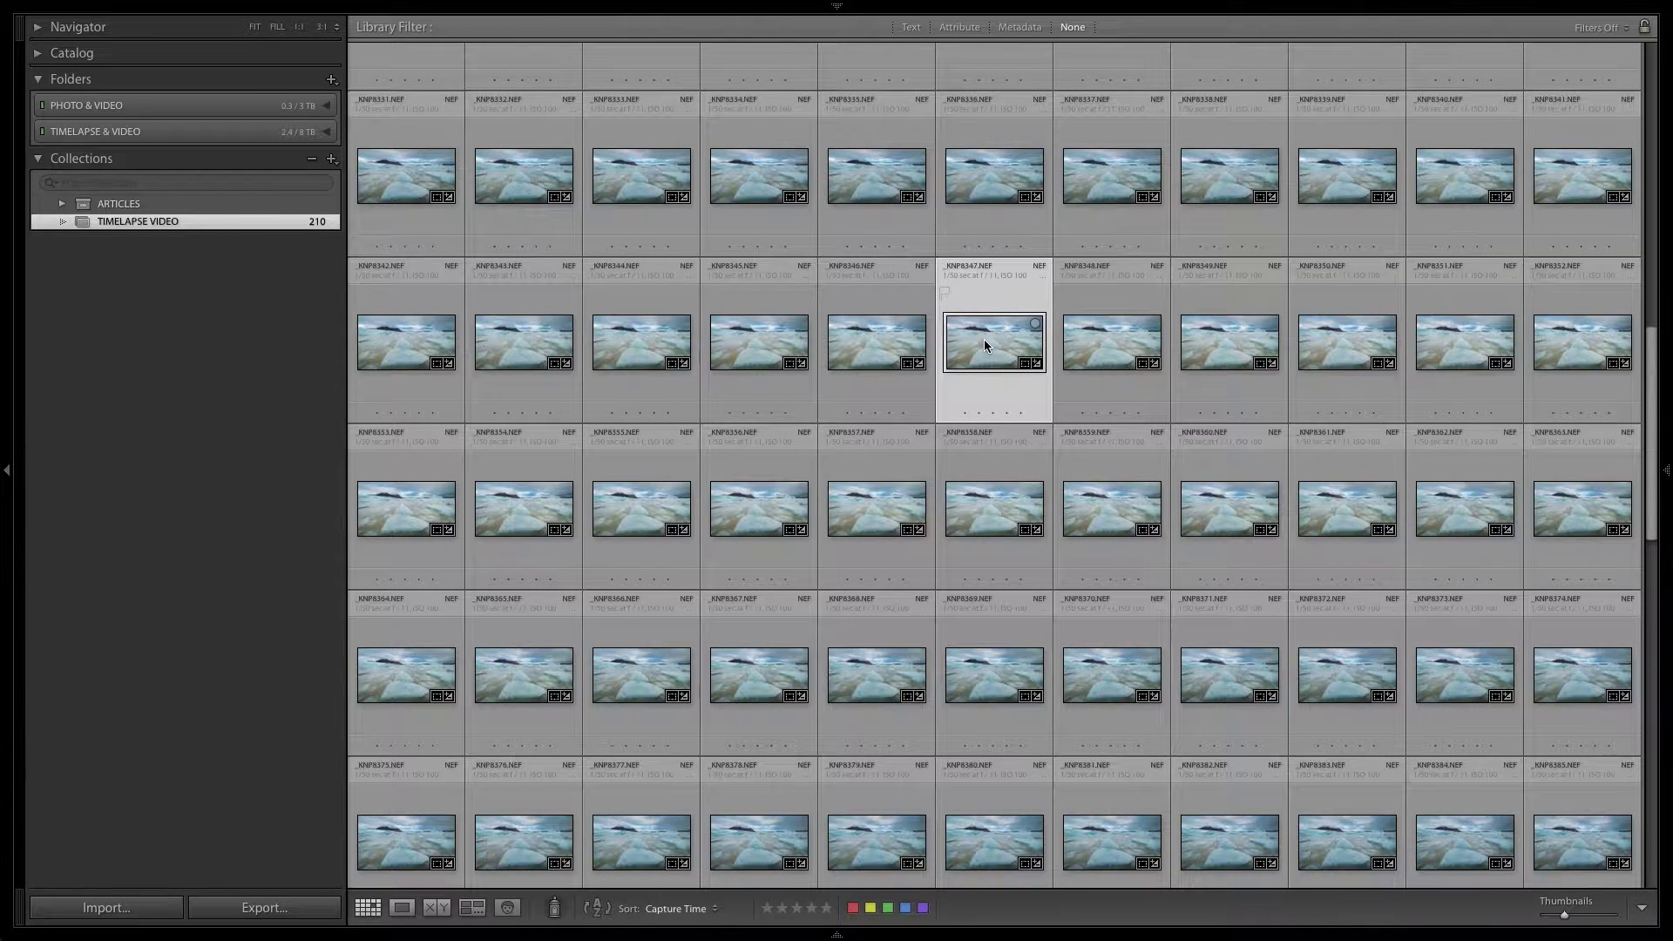
{"action": "right_click", "coordinate": [985, 338]}
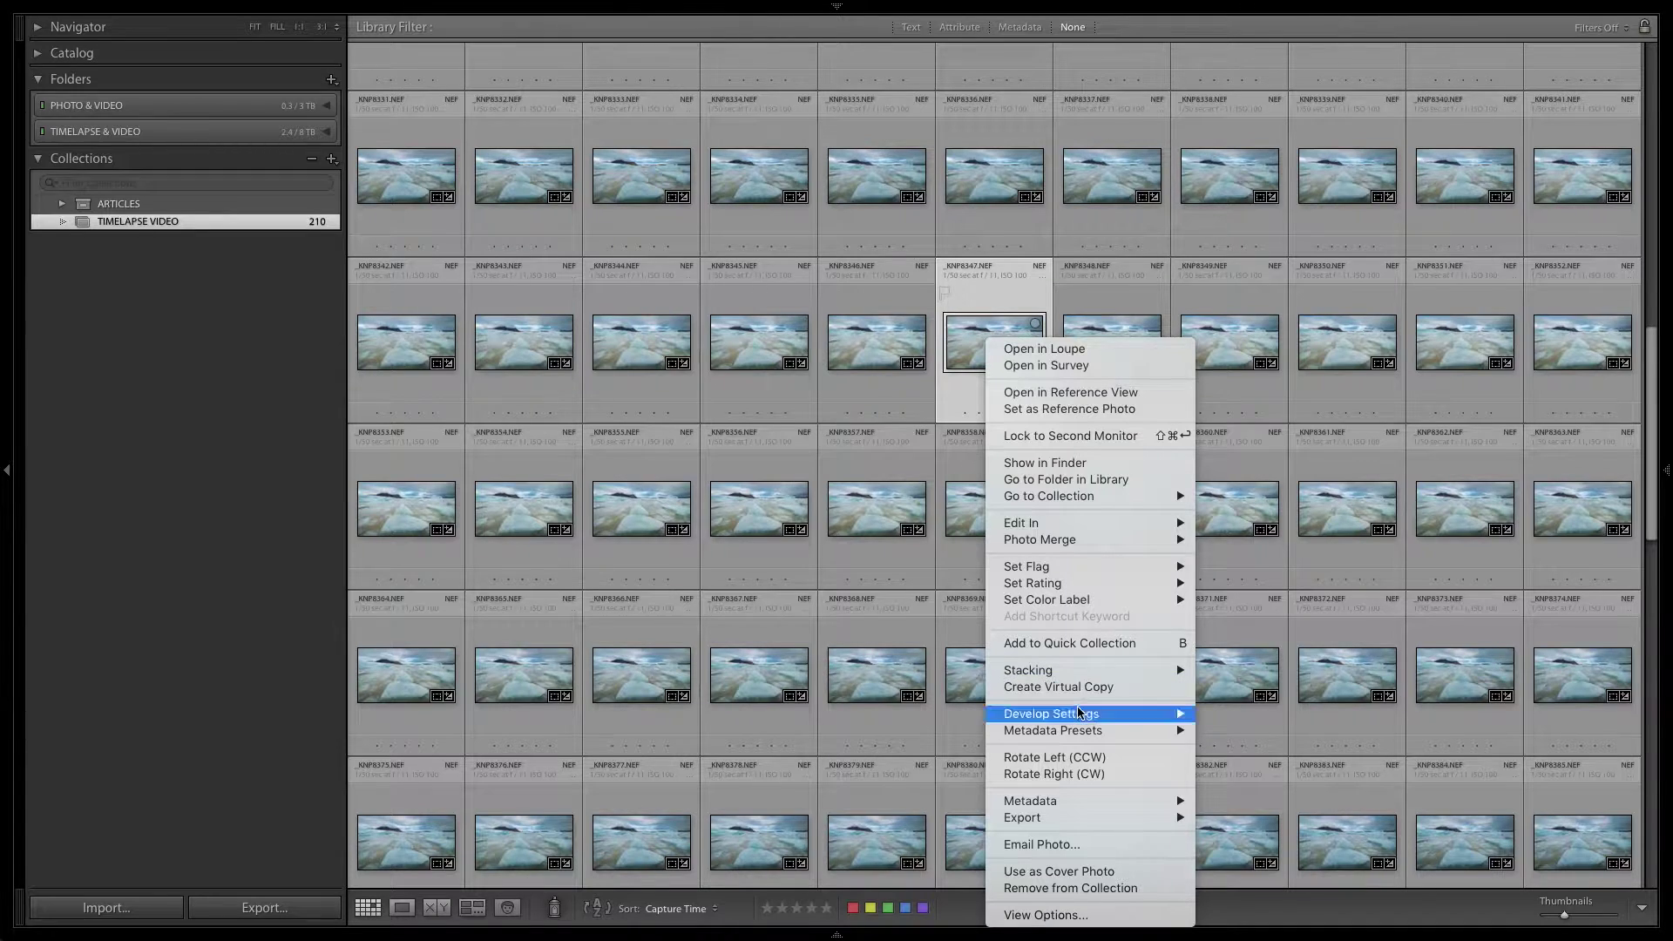
{"action": "mouse_move", "coordinate": [1081, 714]}
{"action": "left_click", "coordinate": [1251, 756]}
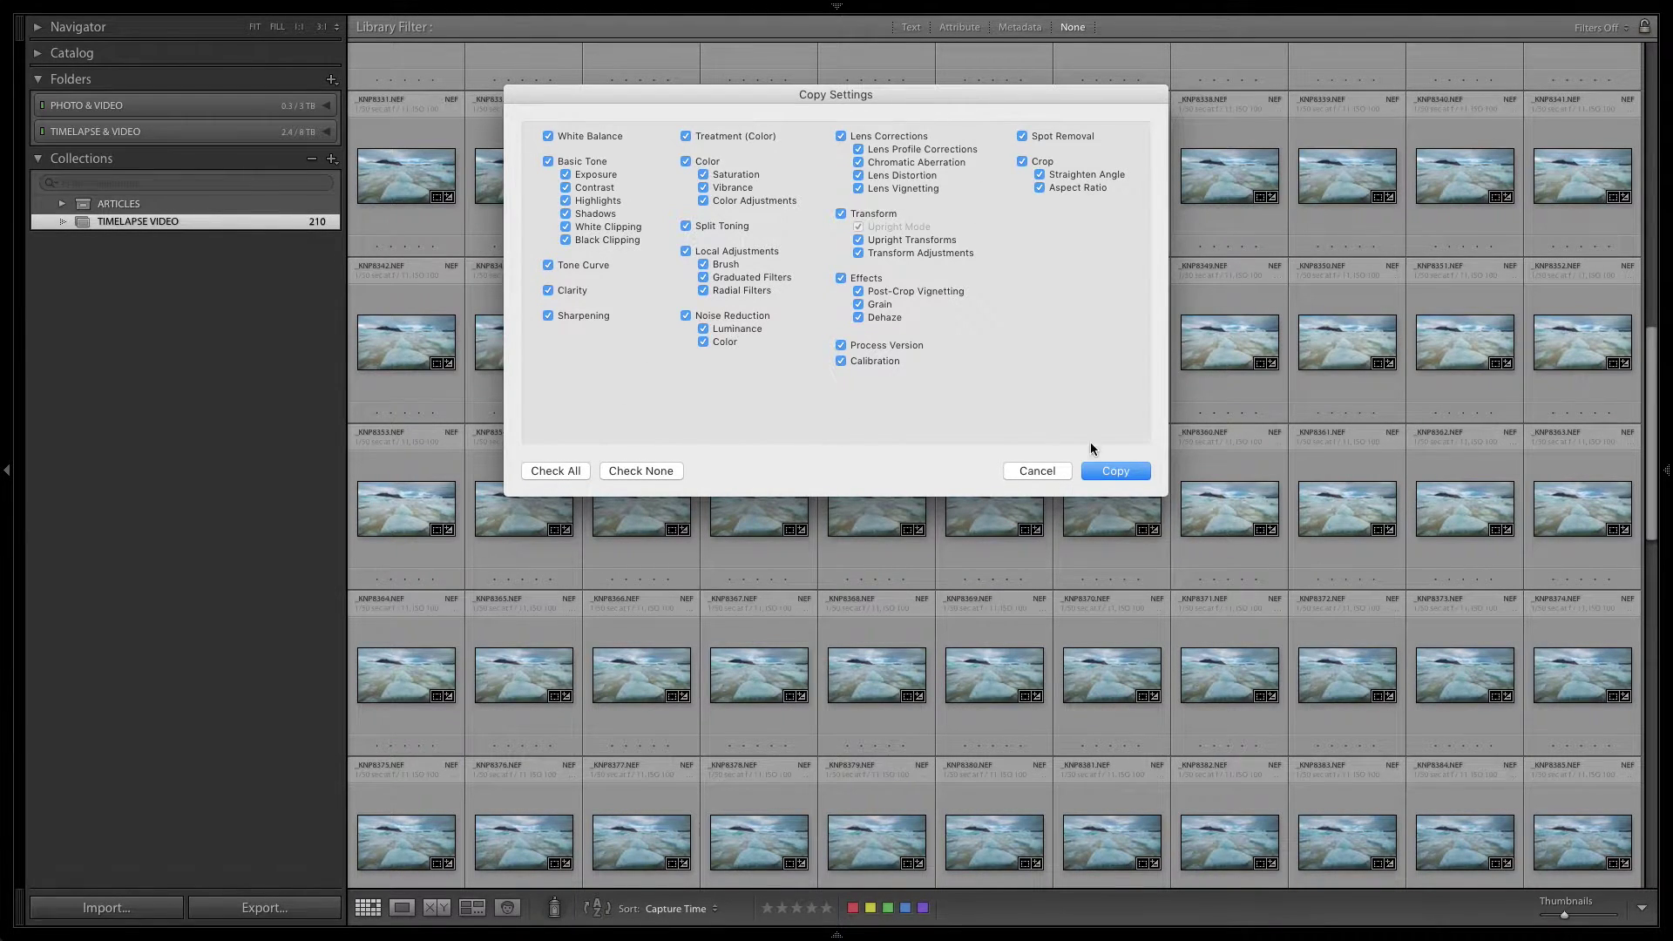
{"action": "left_click", "coordinate": [1105, 478]}
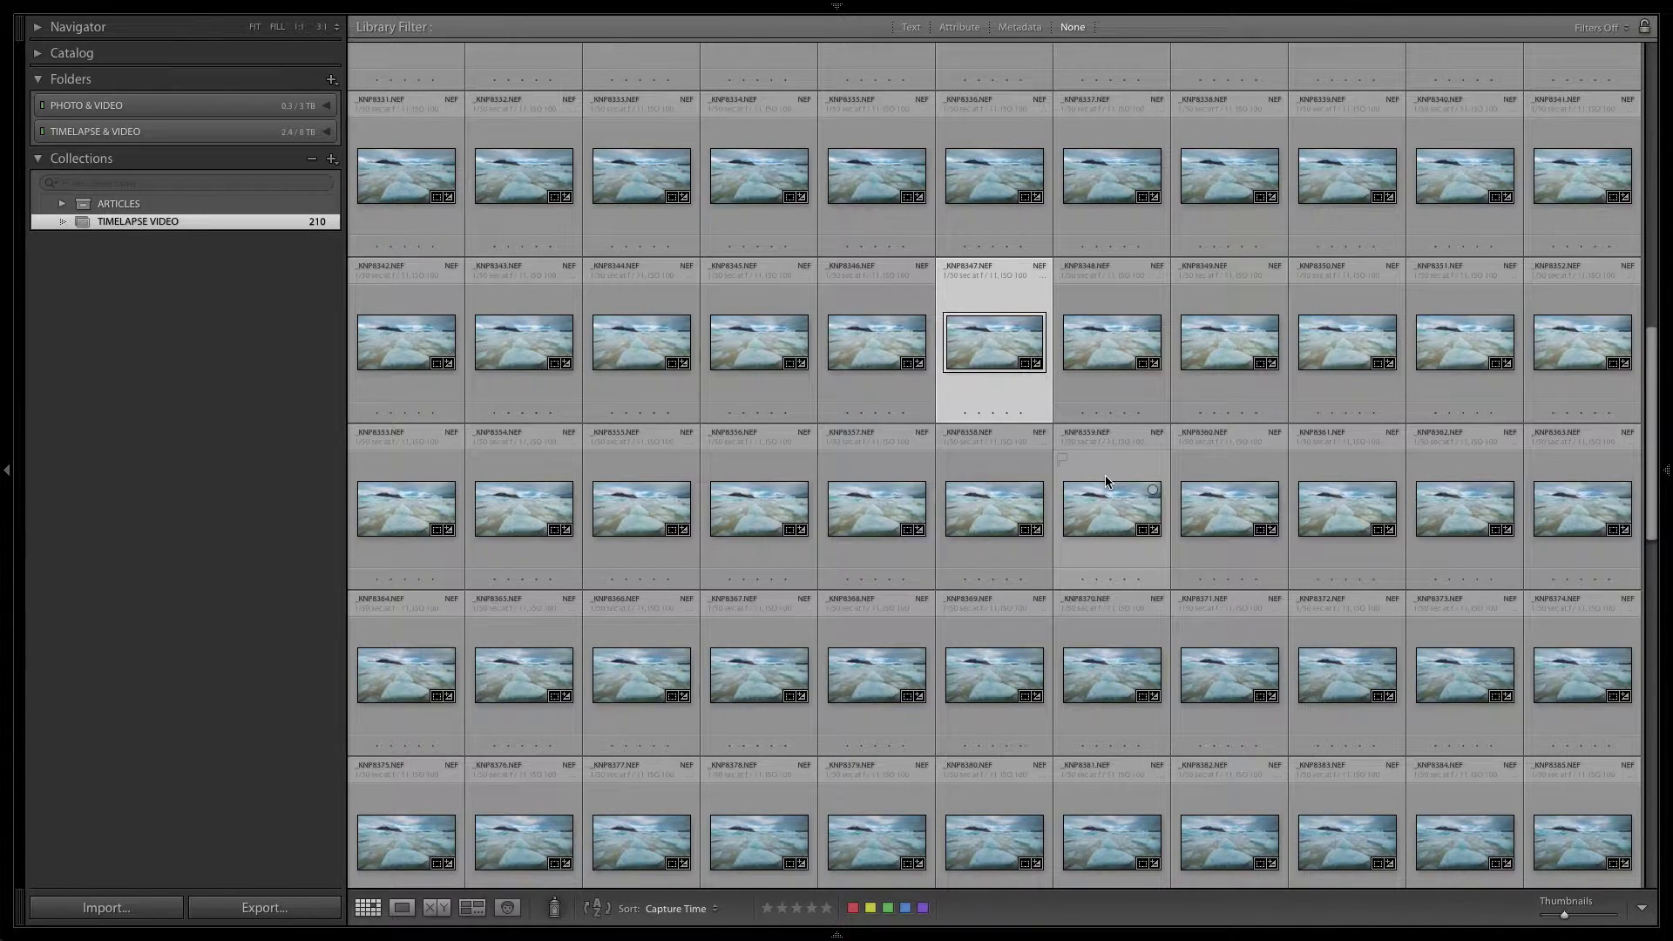
- Paste the copied develop settings onto all photos in the TIMELAPSE VIDEO collection and look through the updated thumbnails
{"action": "key", "text": "ctrl+a"}
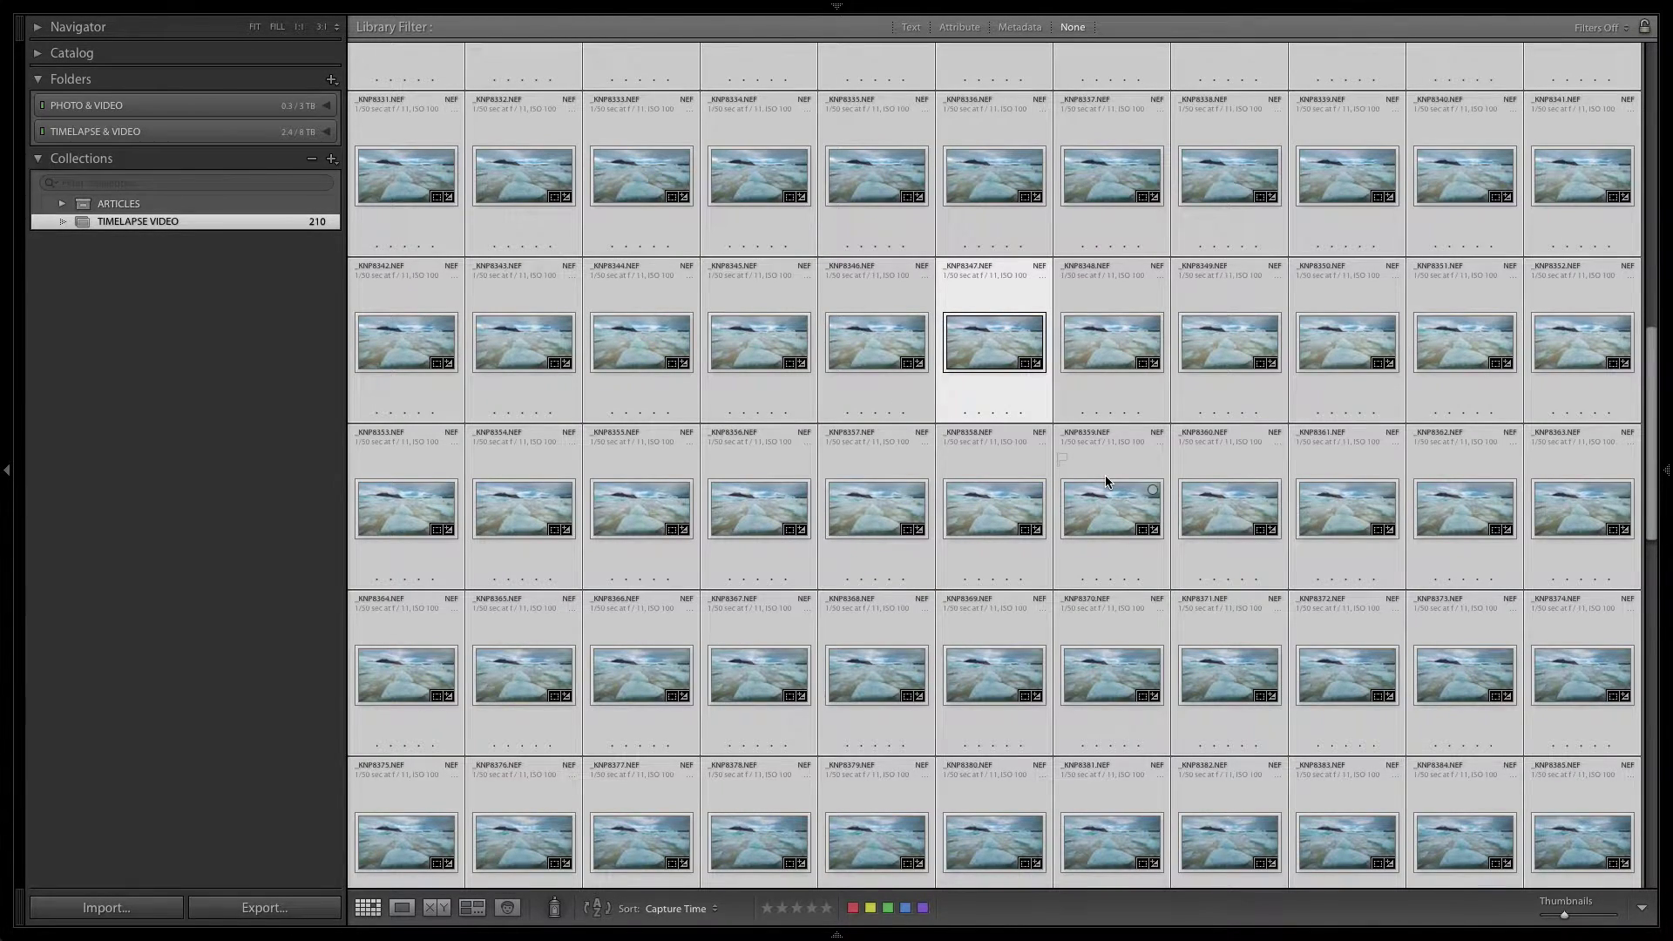
{"action": "right_click", "coordinate": [871, 343]}
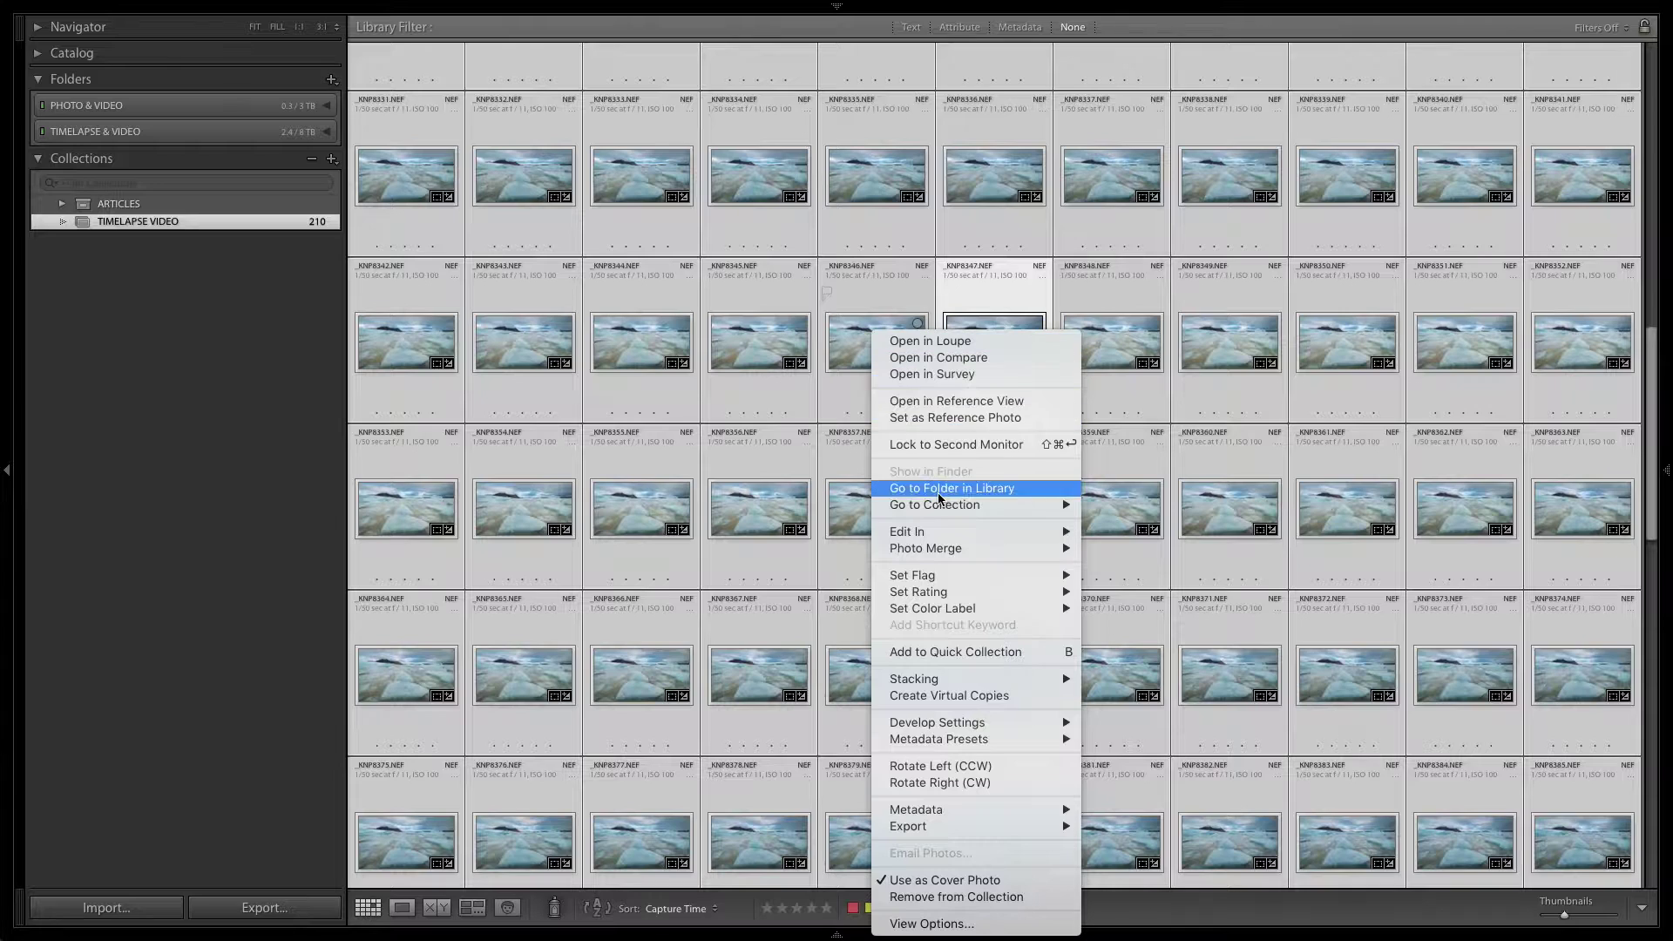
{"action": "mouse_move", "coordinate": [949, 726]}
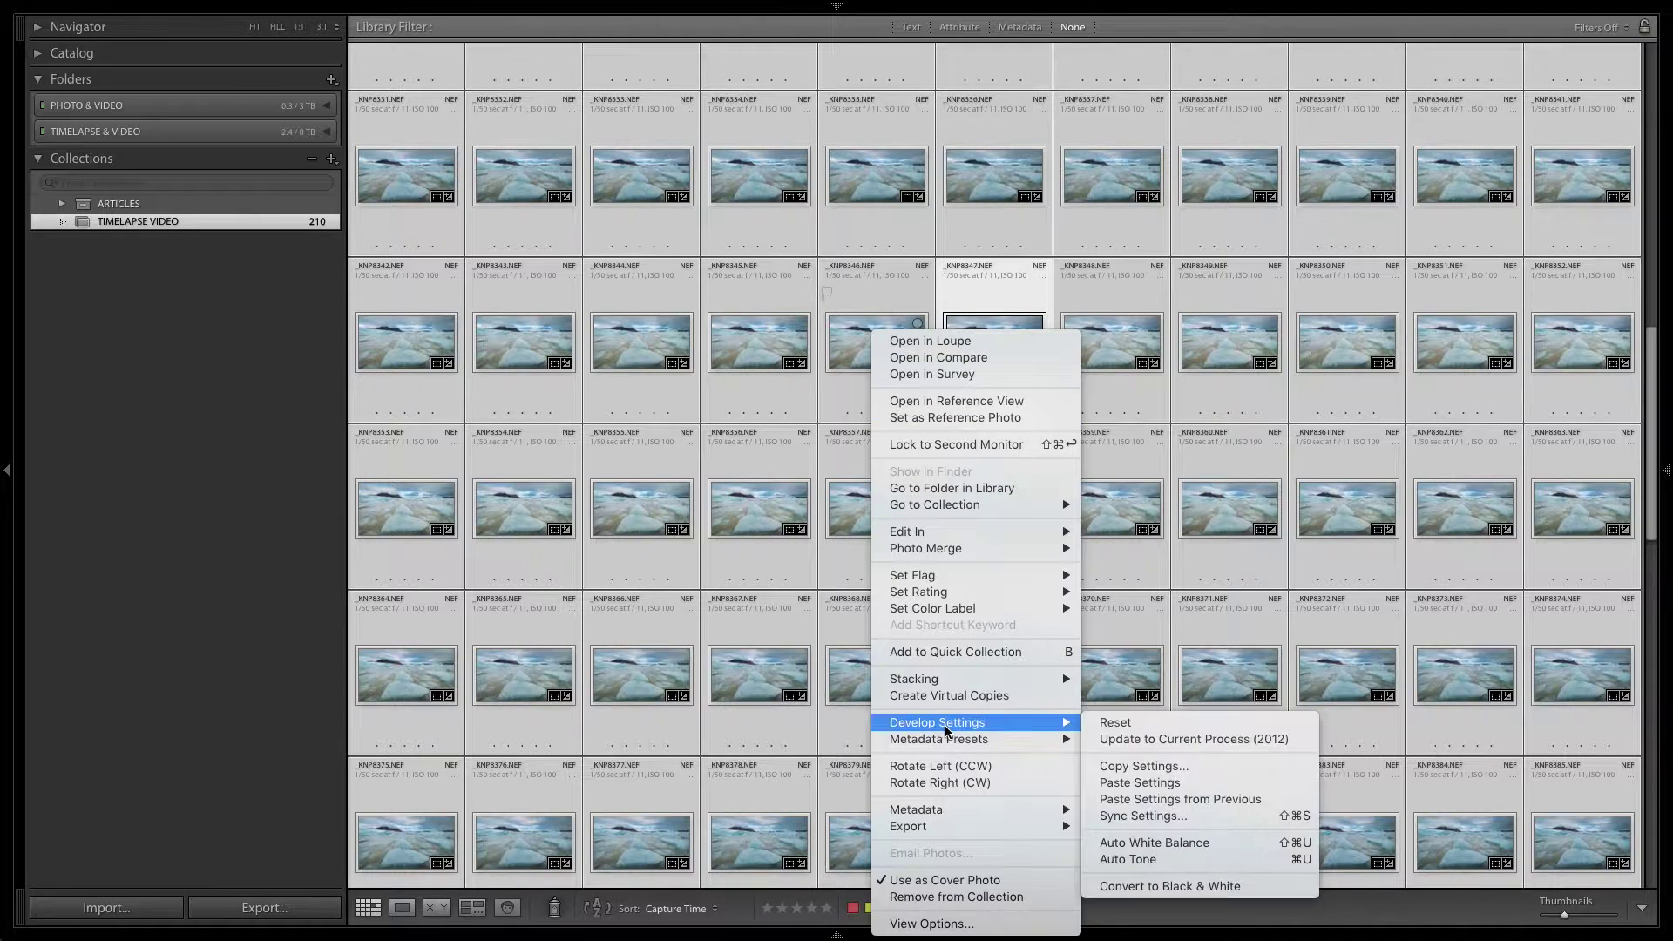
{"action": "left_click", "coordinate": [1163, 784]}
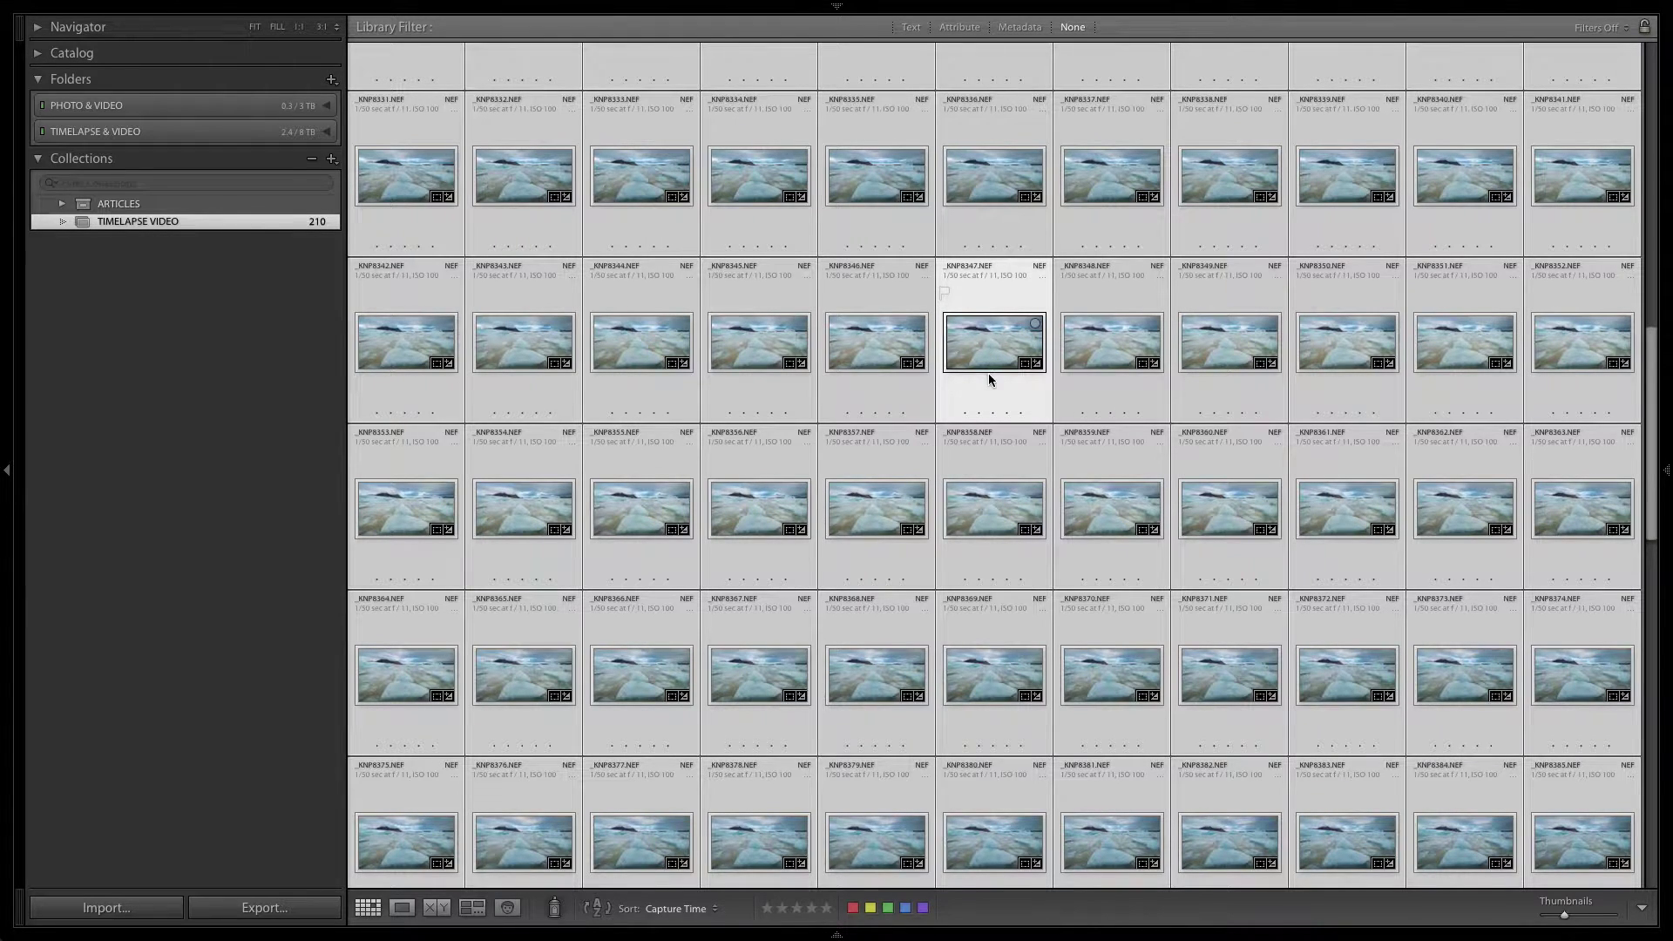
{"action": "scroll", "coordinate": [988, 388], "scroll_direction": "up", "scroll_amount": 3}
{"action": "scroll", "coordinate": [988, 389], "scroll_direction": "down", "scroll_amount": 7}
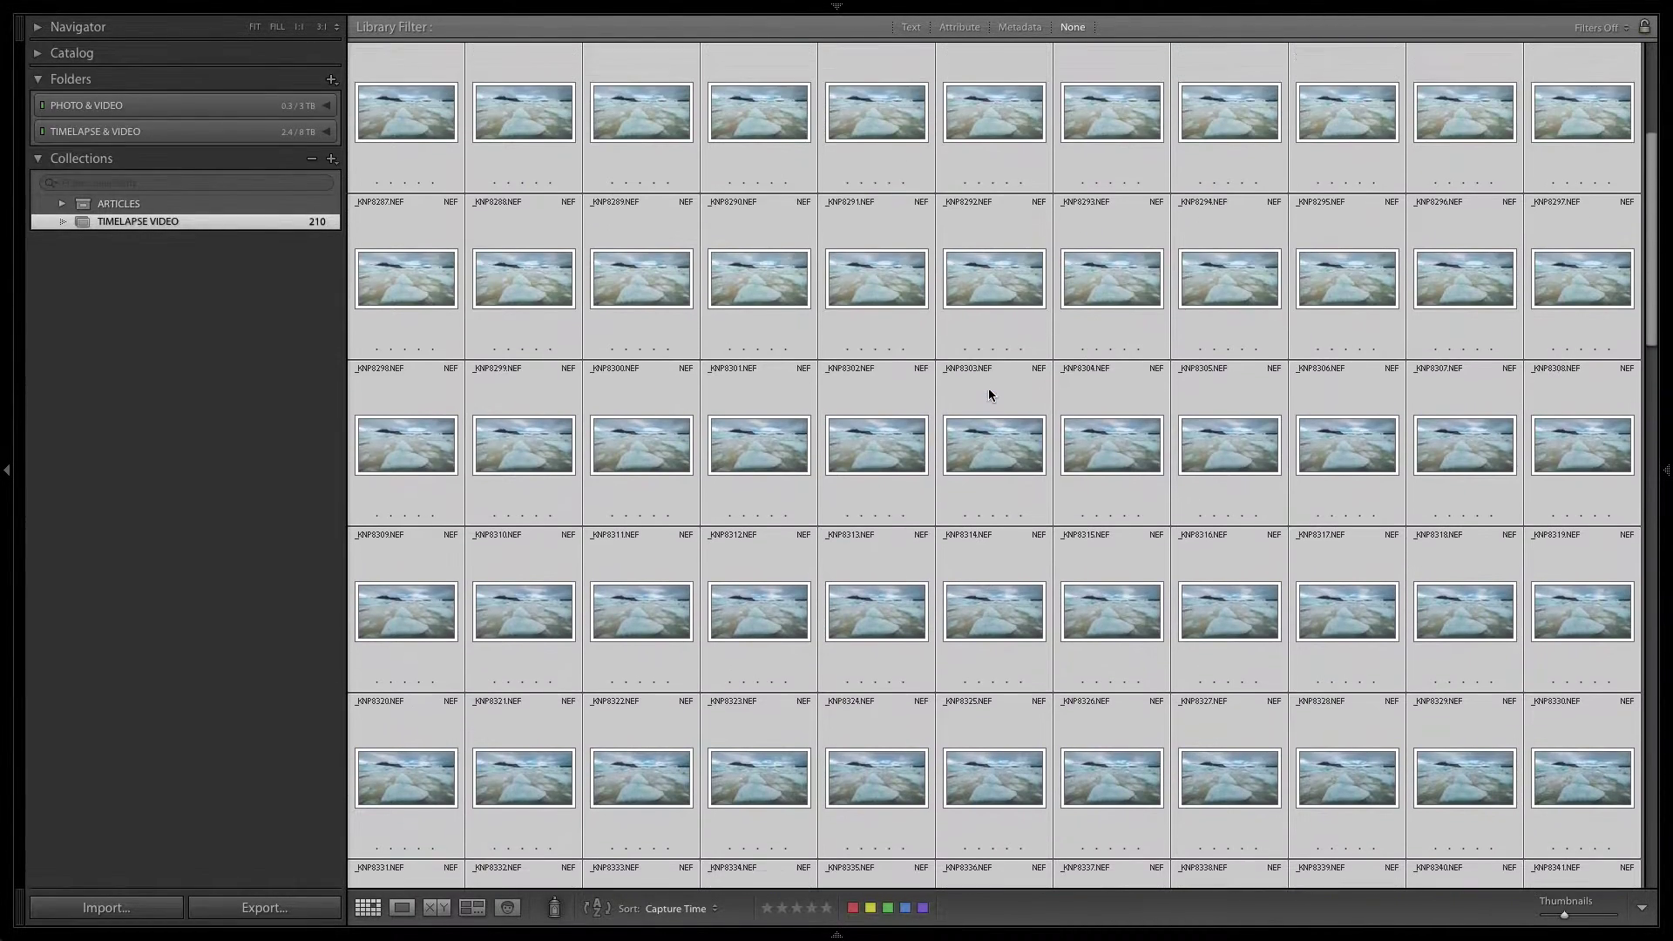
{"action": "scroll", "coordinate": [989, 394], "scroll_direction": "down", "scroll_amount": 7}
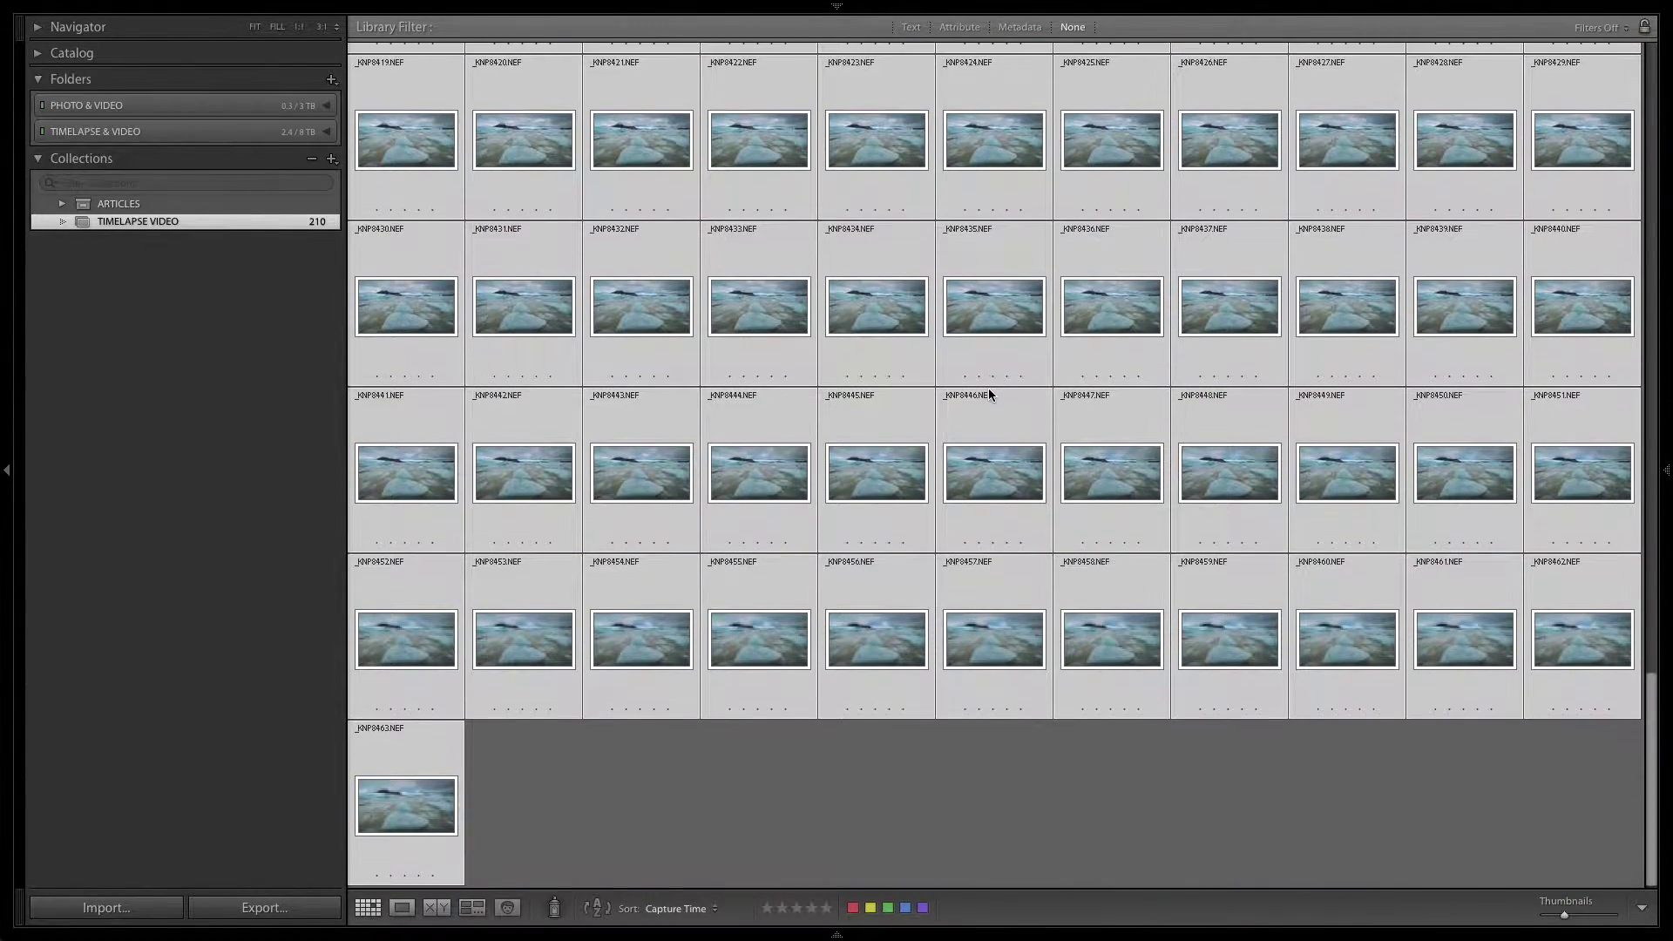
{"action": "key", "text": "j"}
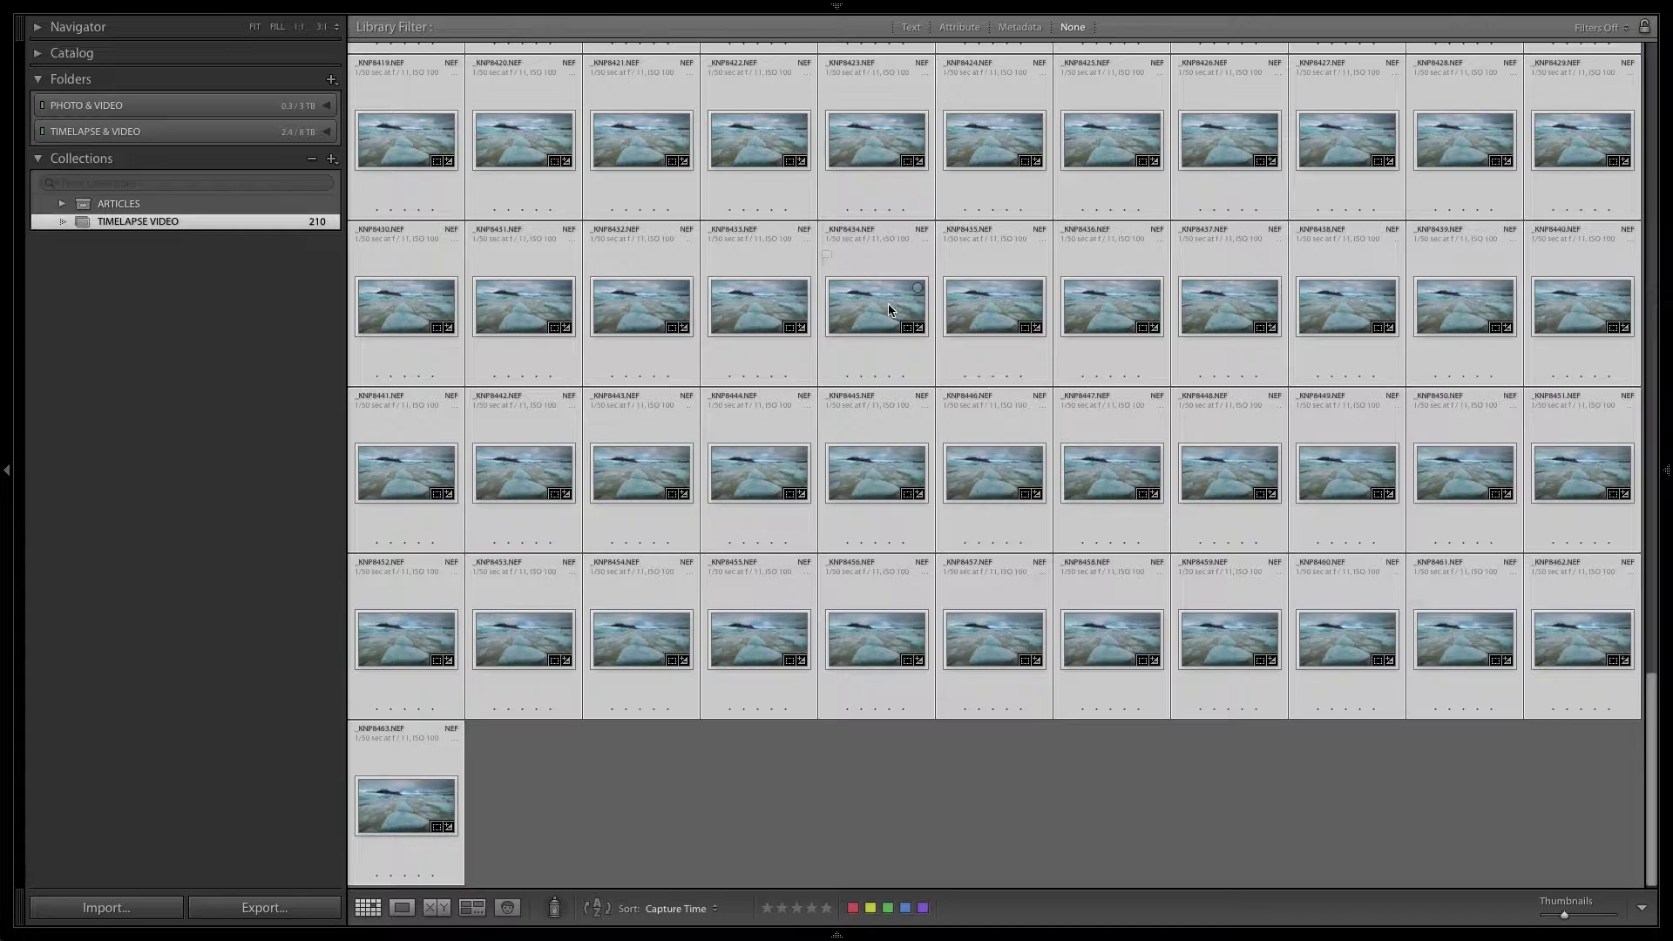
- Review the export location, file format and image sizing settings for the selected photos, and close them without exporting
{"action": "right_click", "coordinate": [865, 305]}
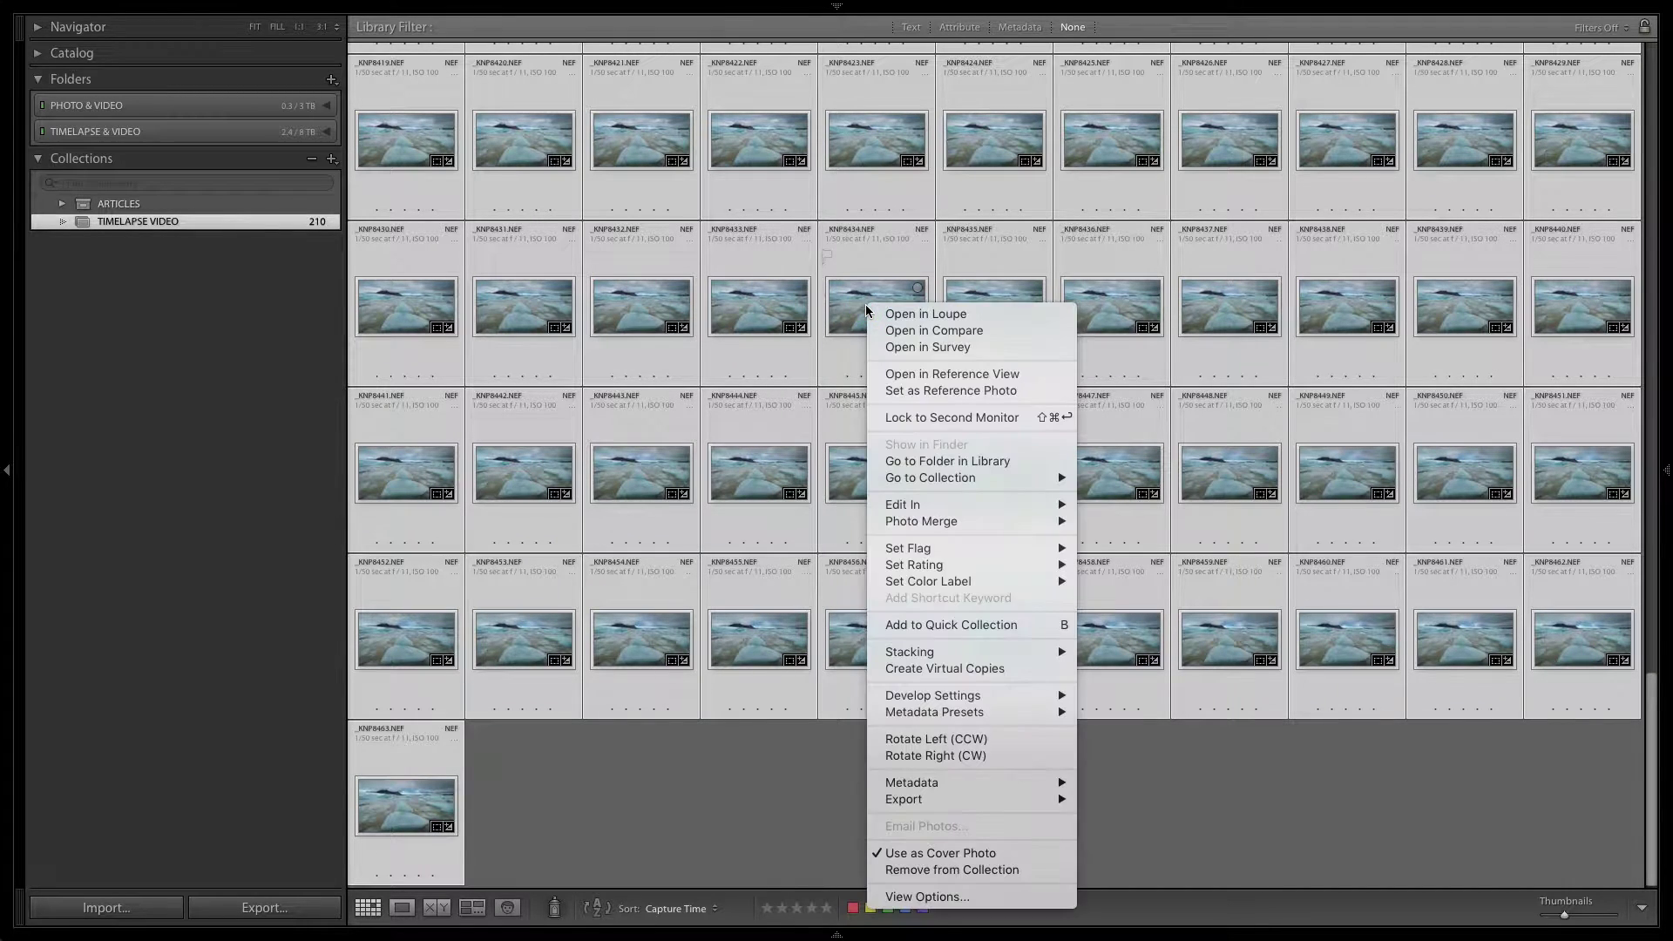
{"action": "mouse_move", "coordinate": [1007, 809]}
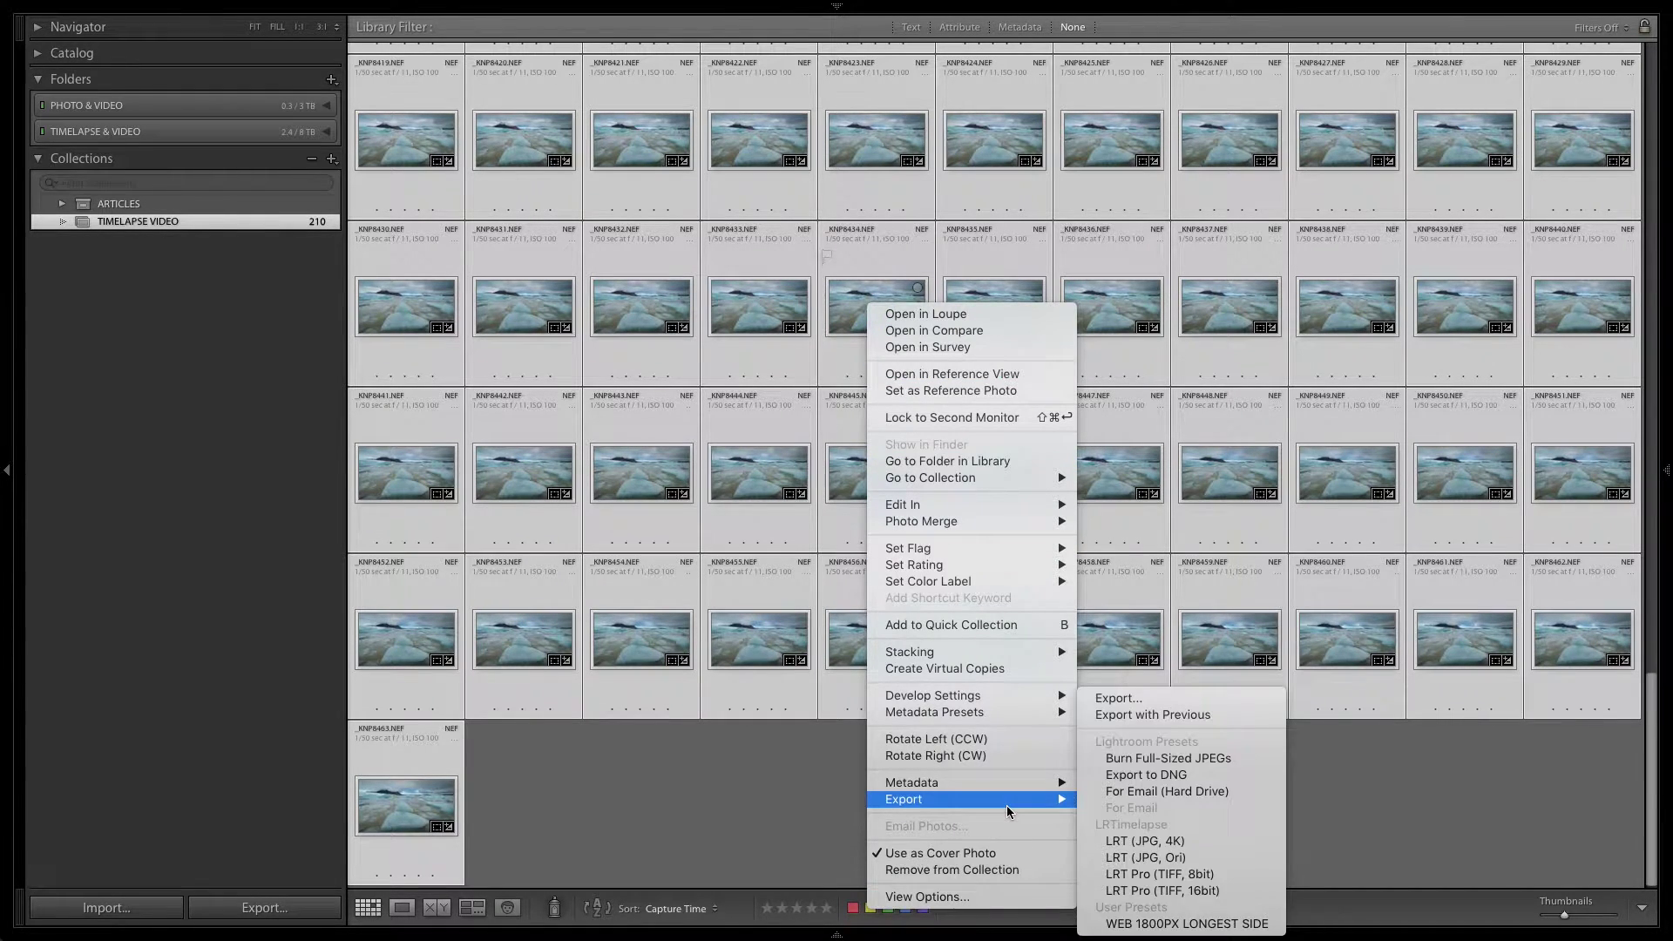
{"action": "left_click", "coordinate": [1168, 713]}
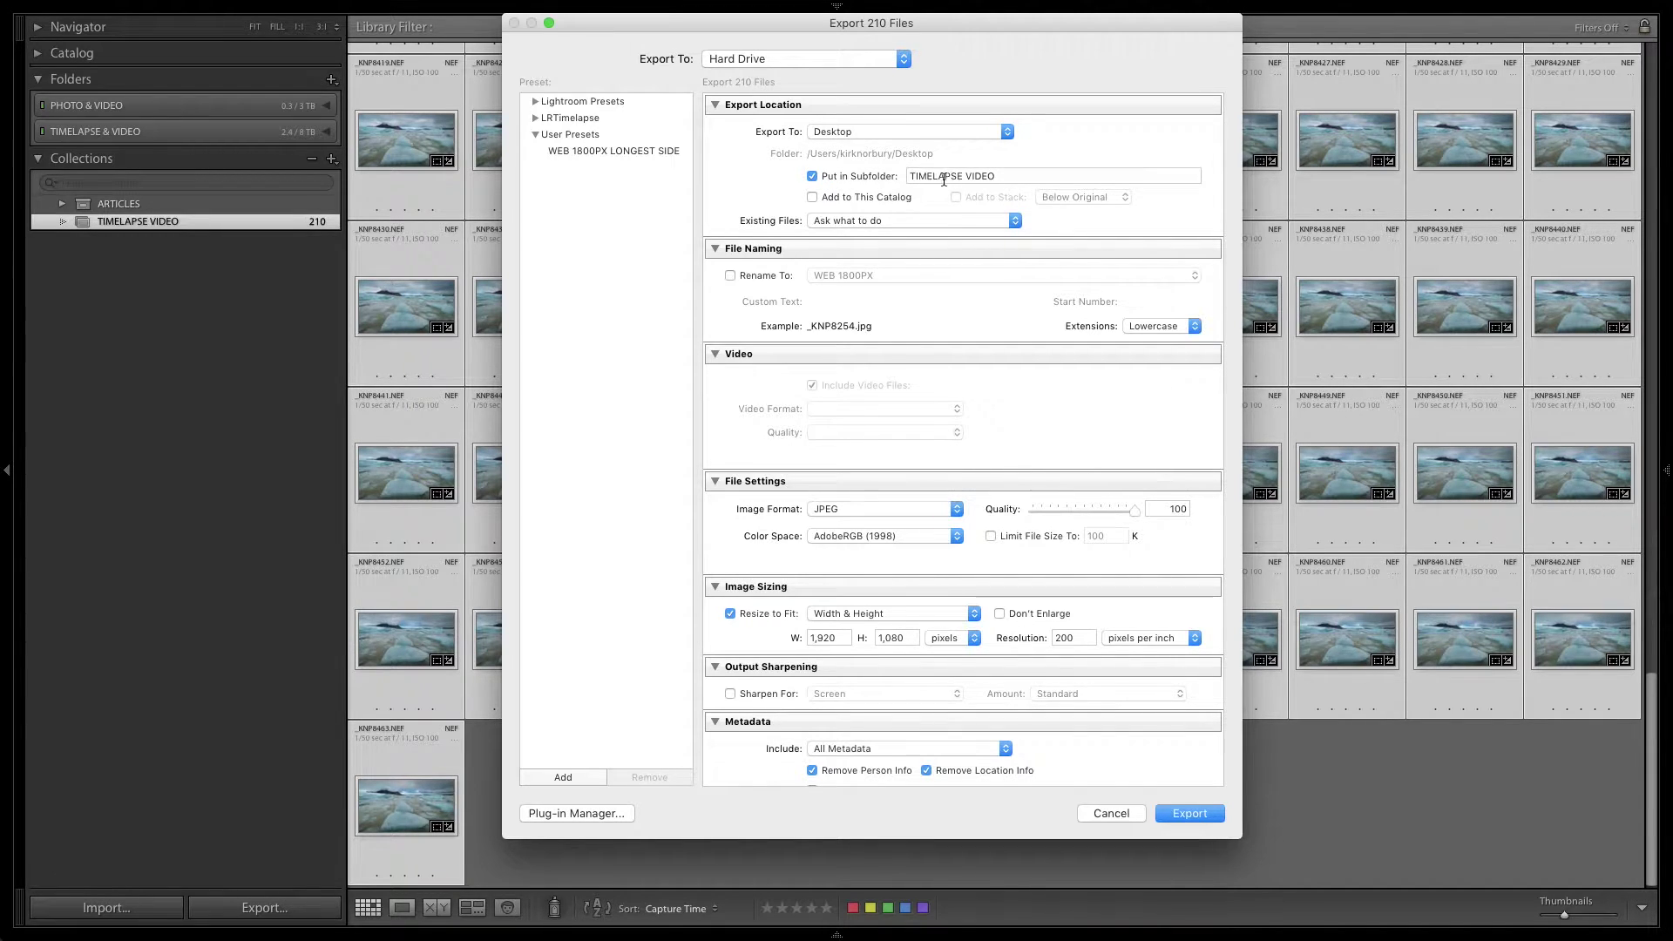
{"action": "scroll", "coordinate": [779, 427], "scroll_direction": "down", "scroll_amount": 5}
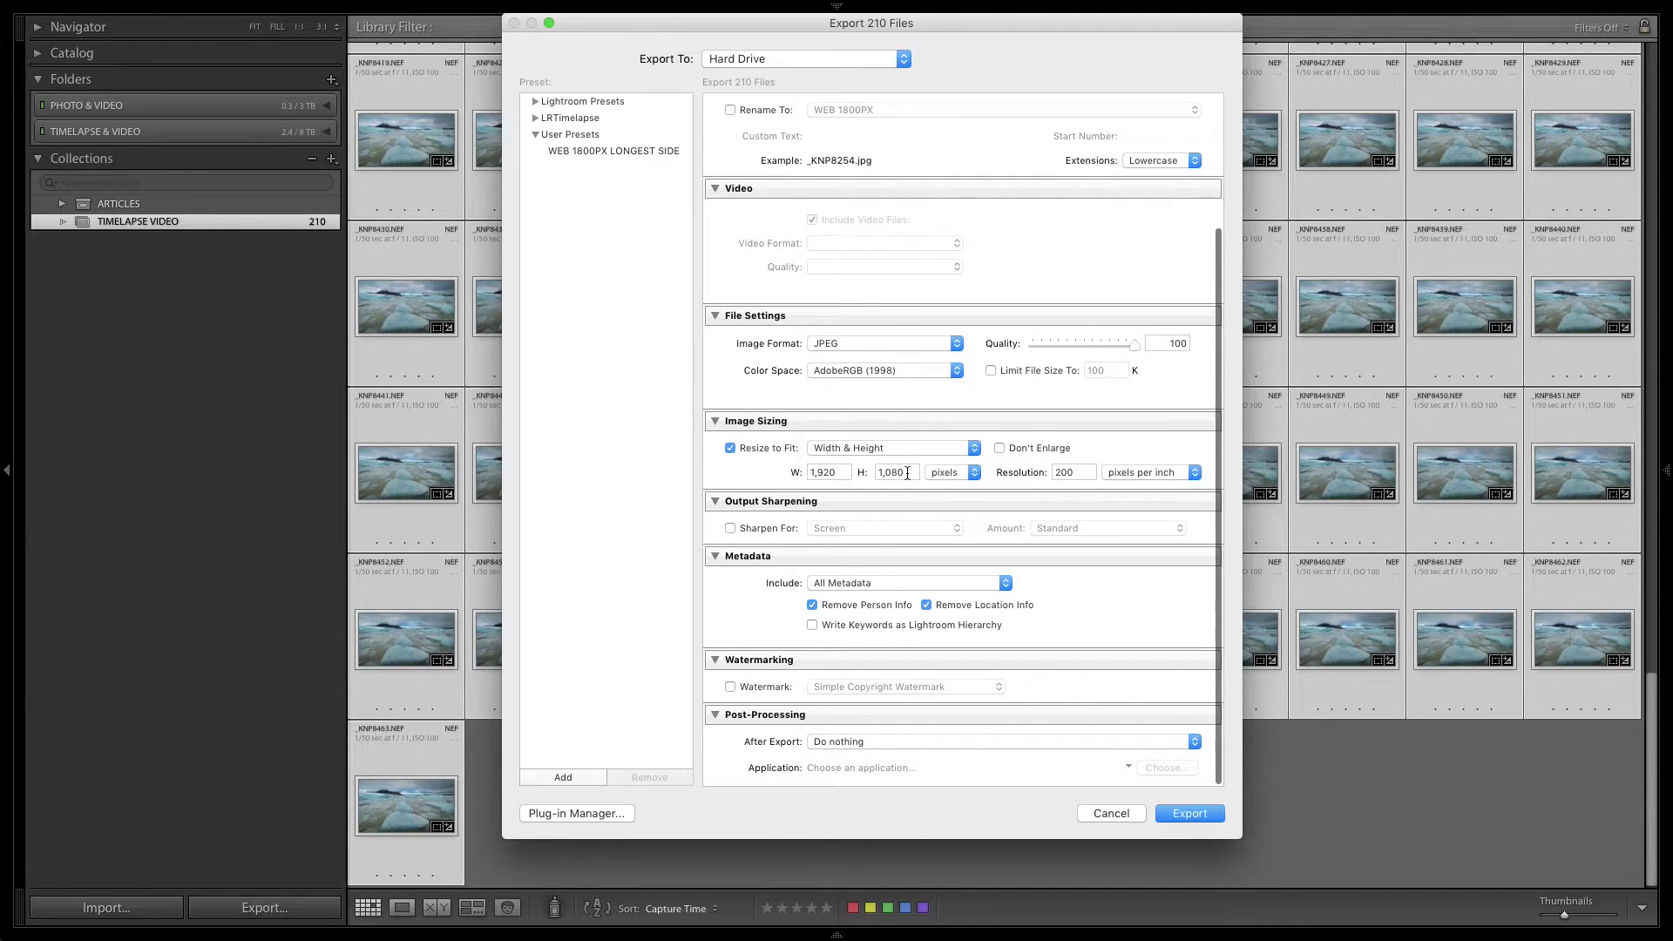
{"action": "left_click", "coordinate": [1067, 476]}
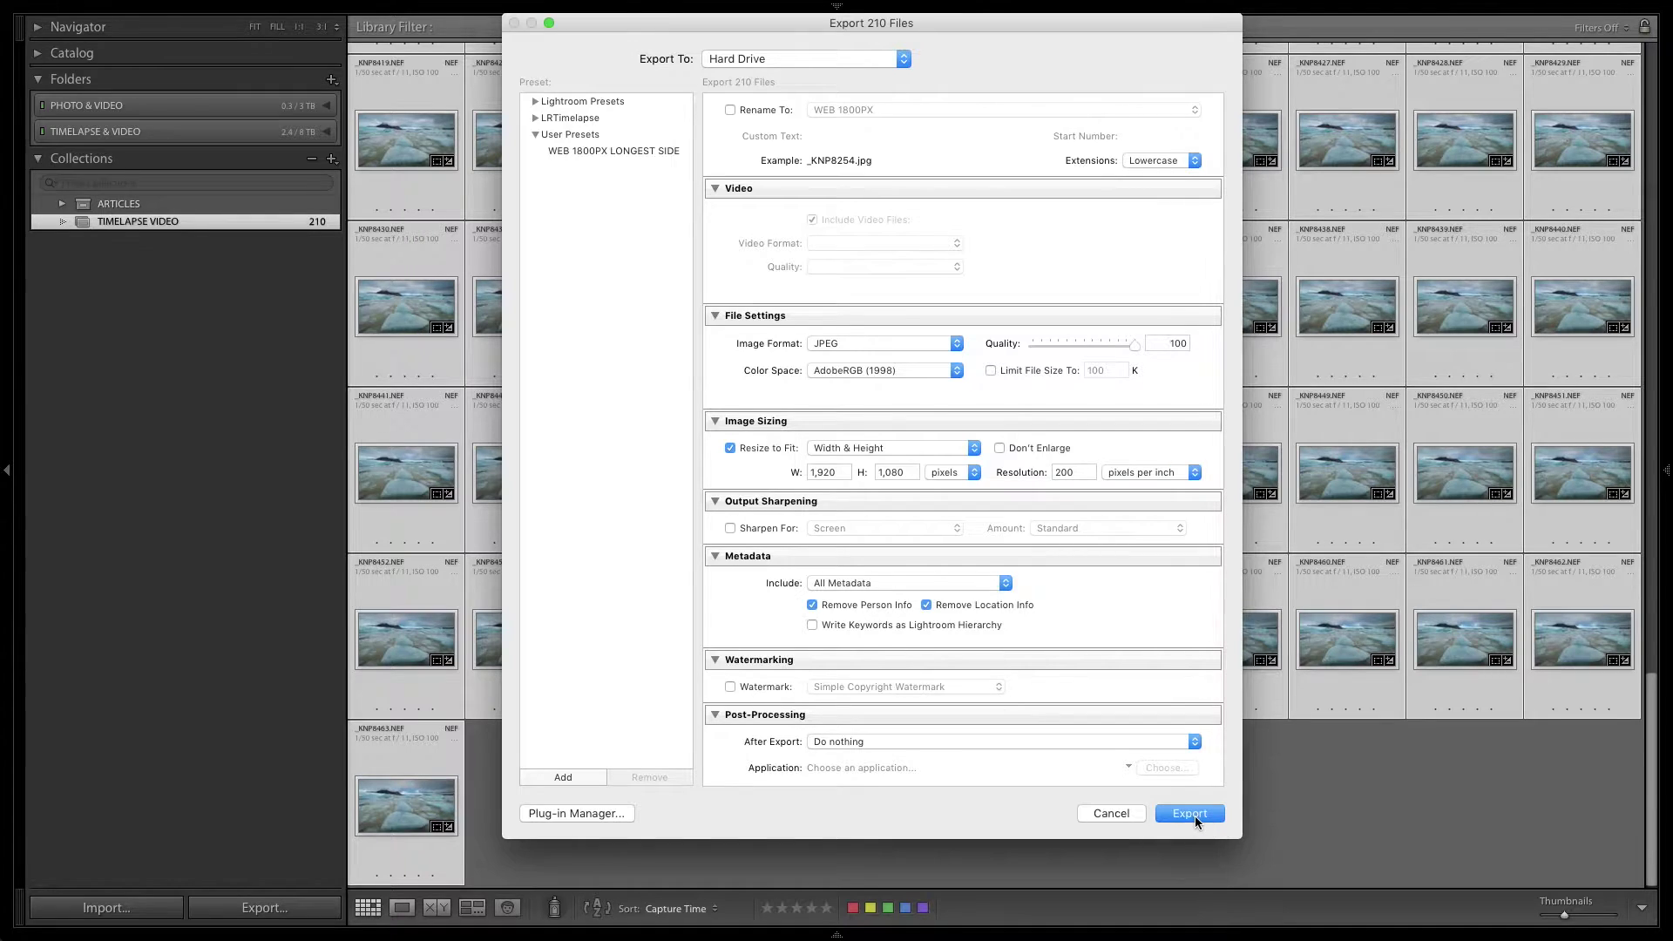
{"action": "left_click", "coordinate": [1132, 812]}
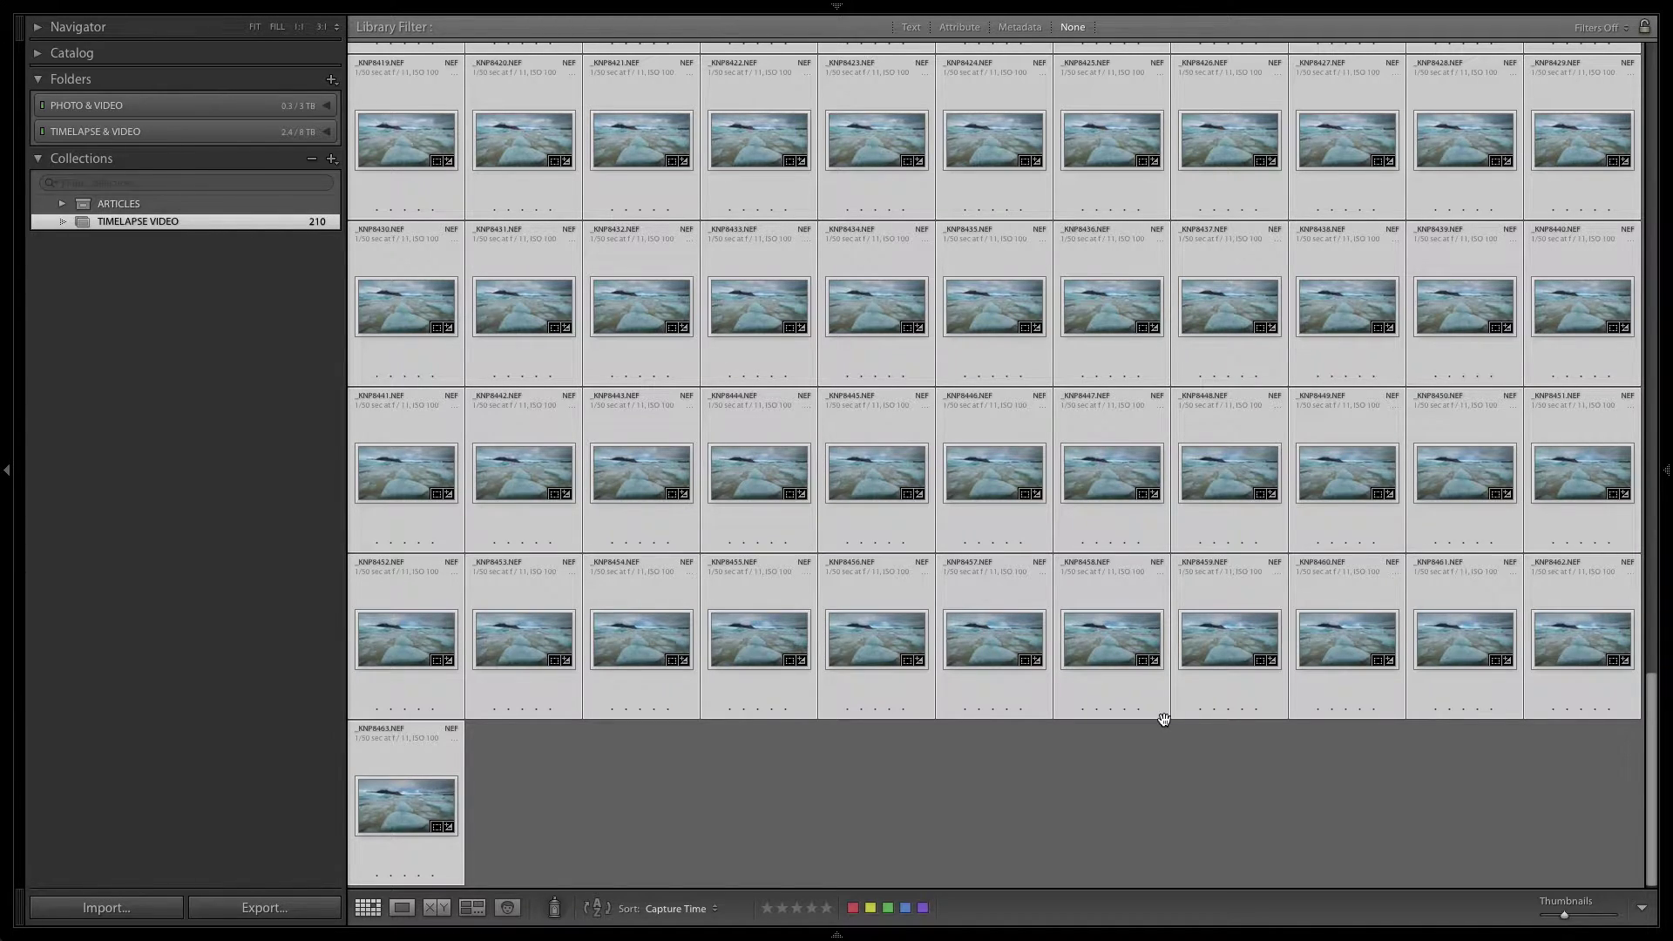
- Switch to Photoshop and change the workspace to Motion
{"action": "key", "text": "super+Tab"}
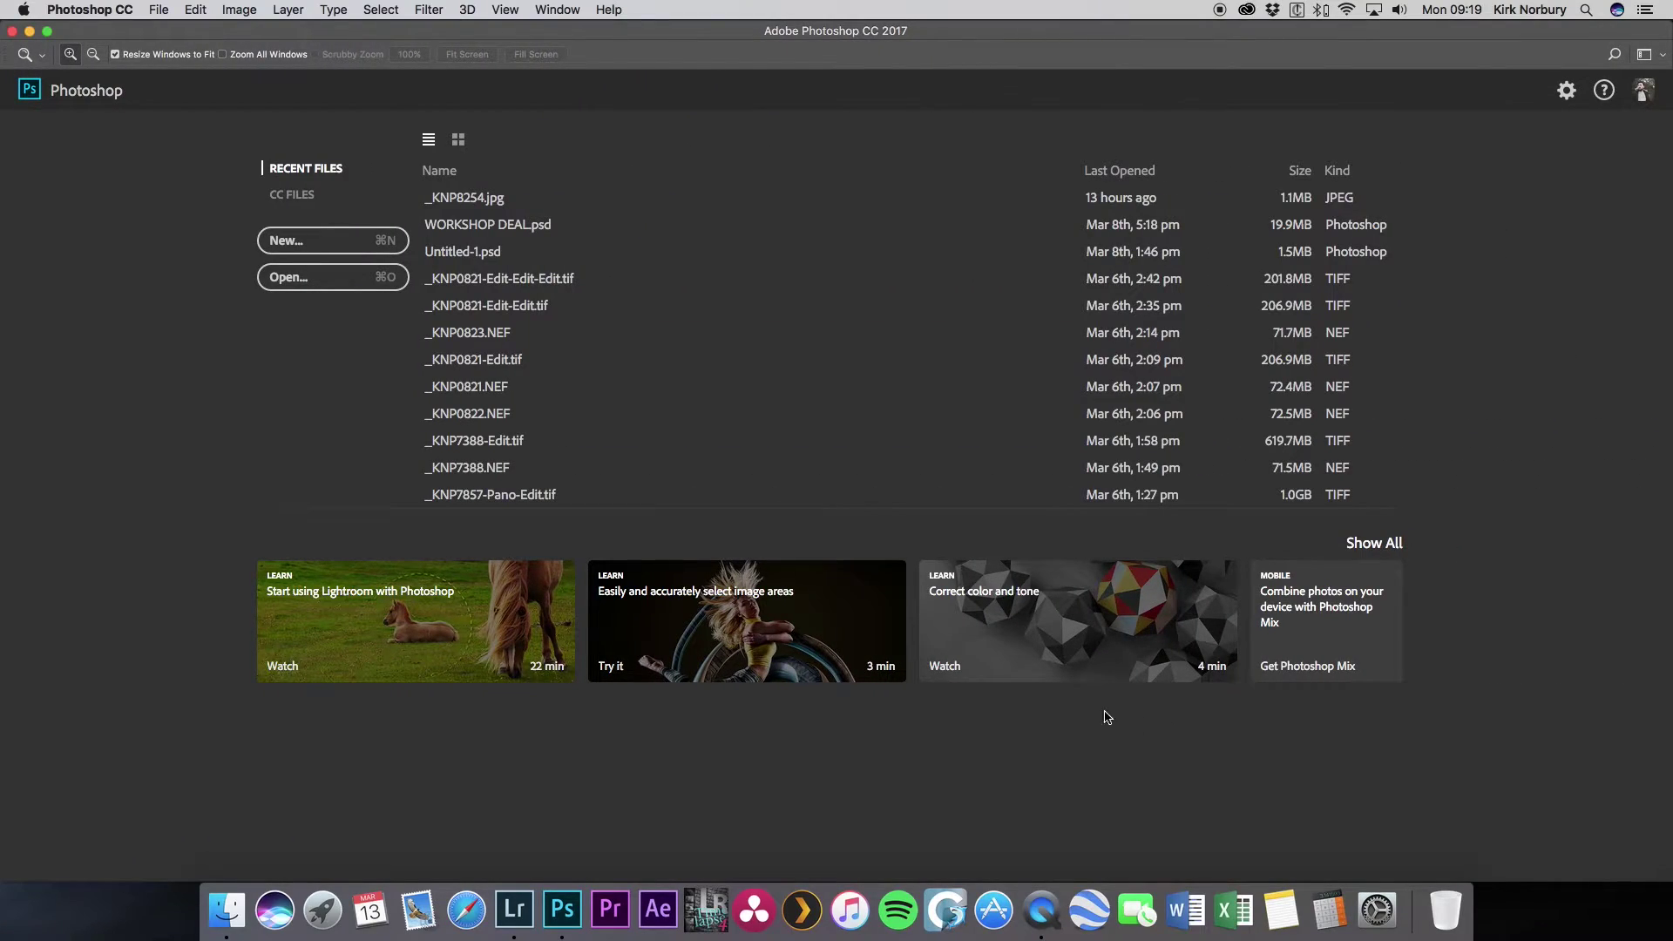
{"action": "left_click", "coordinate": [559, 10]}
{"action": "left_click", "coordinate": [558, 9]}
{"action": "left_click", "coordinate": [561, 11]}
{"action": "mouse_move", "coordinate": [575, 48]}
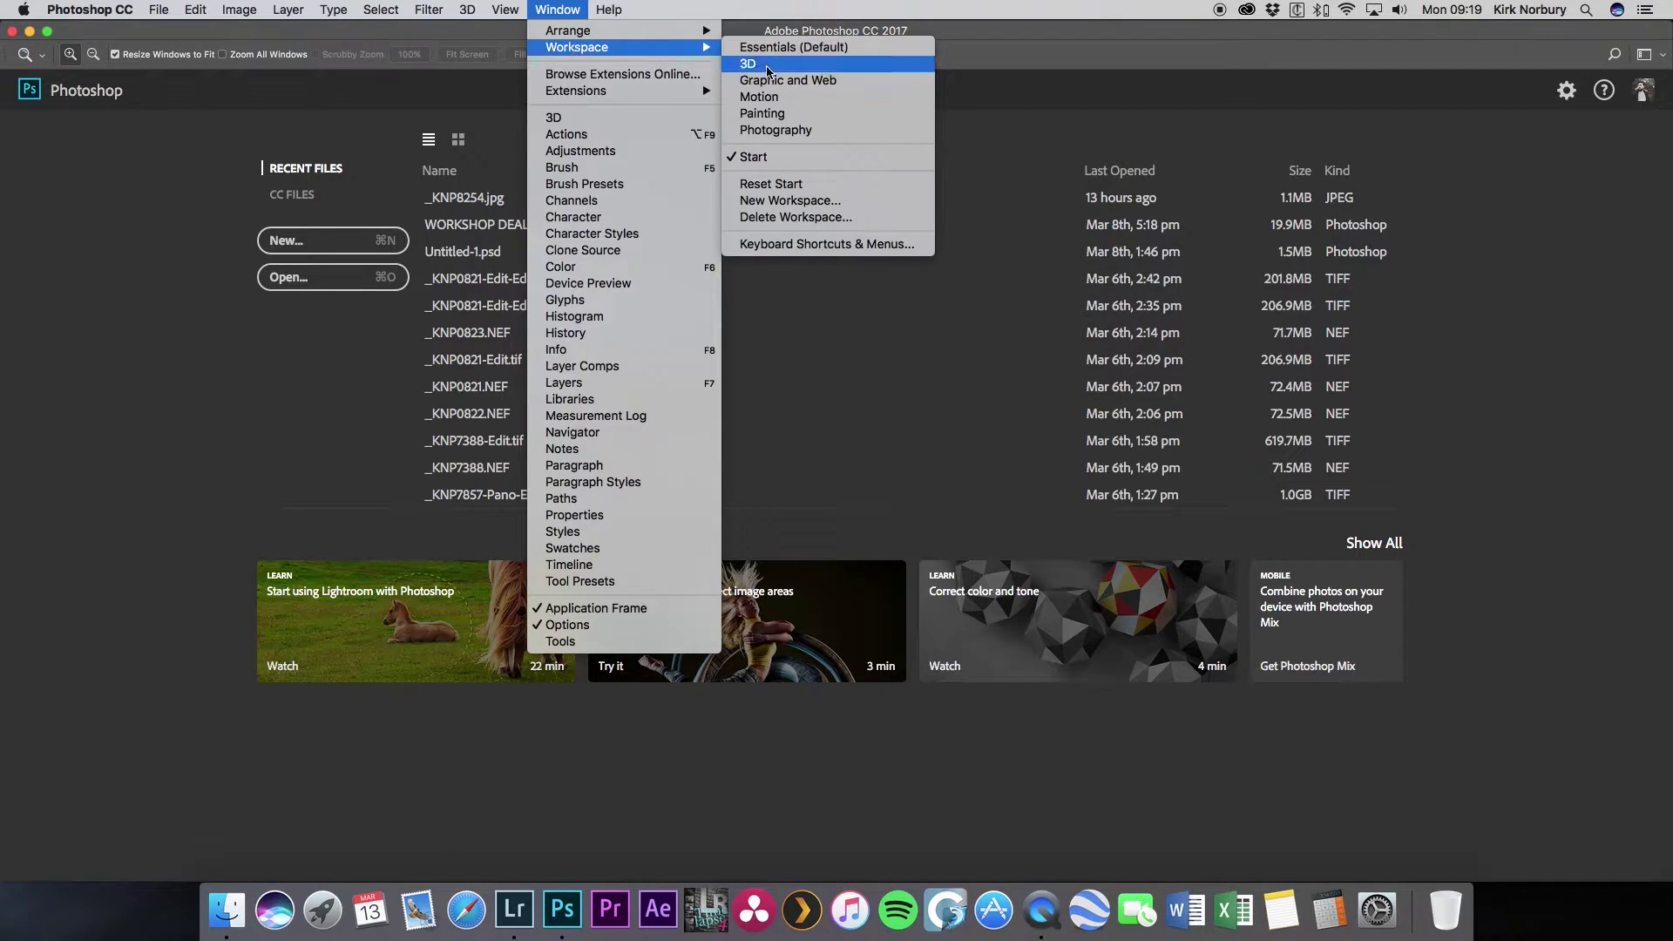
{"action": "left_click", "coordinate": [760, 98]}
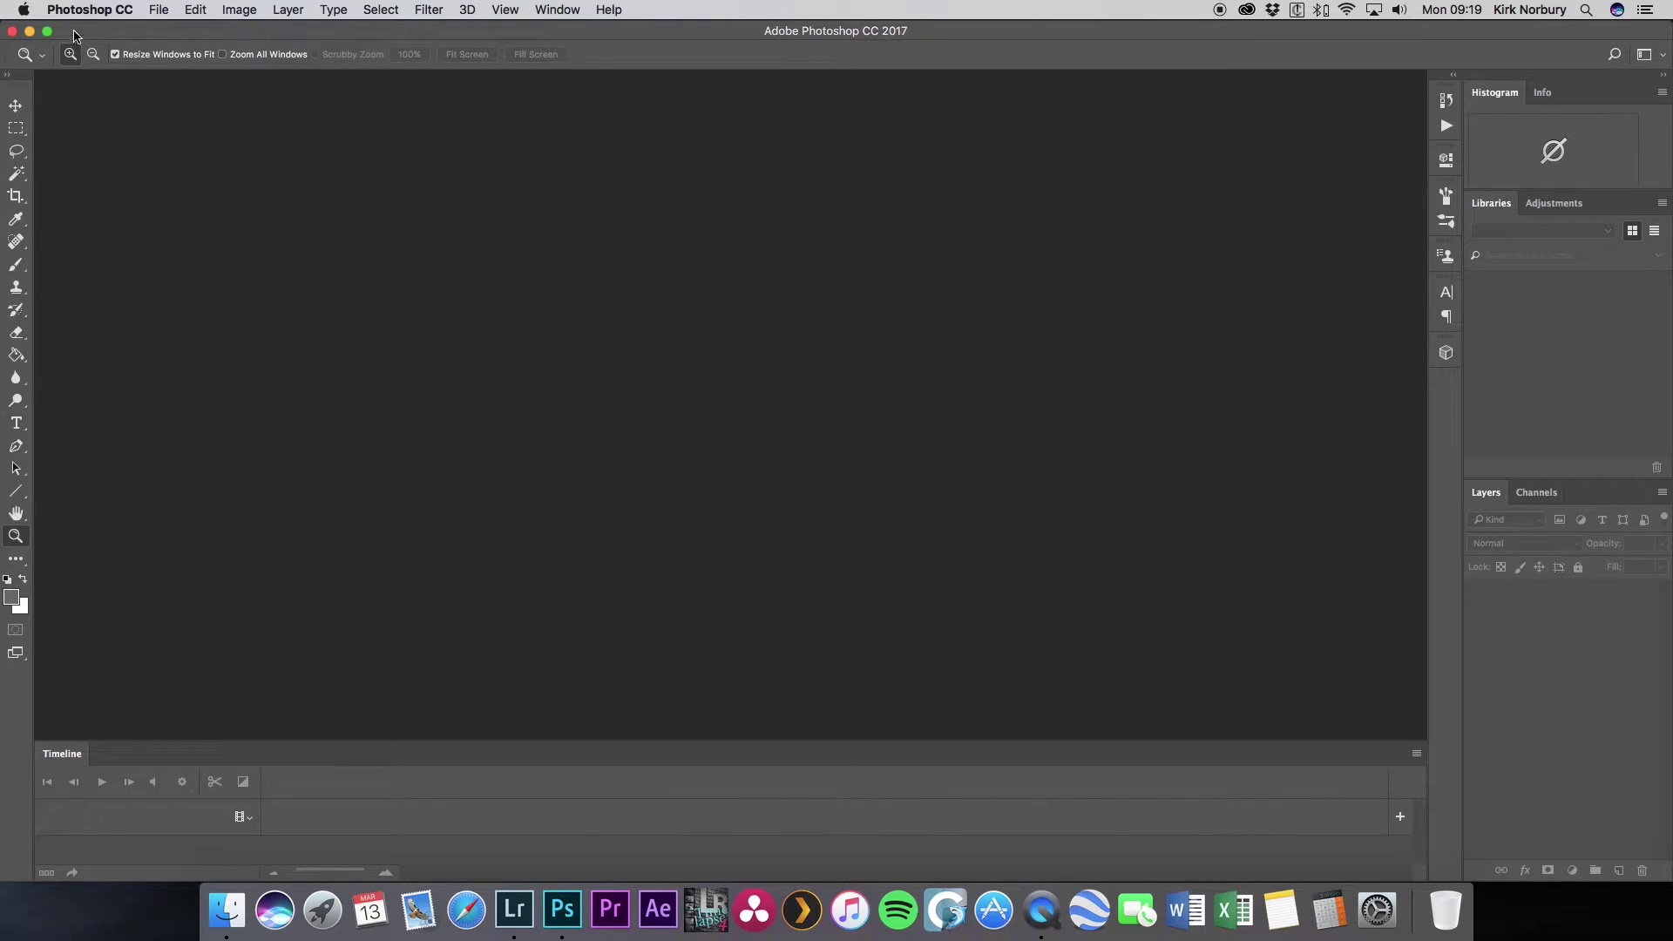
- Open the TIMELAPSE VIDEO folder's JPEGs as an image sequence starting from _KNP8254.jpg, at a frame rate of 25 fps
{"action": "left_click", "coordinate": [157, 10]}
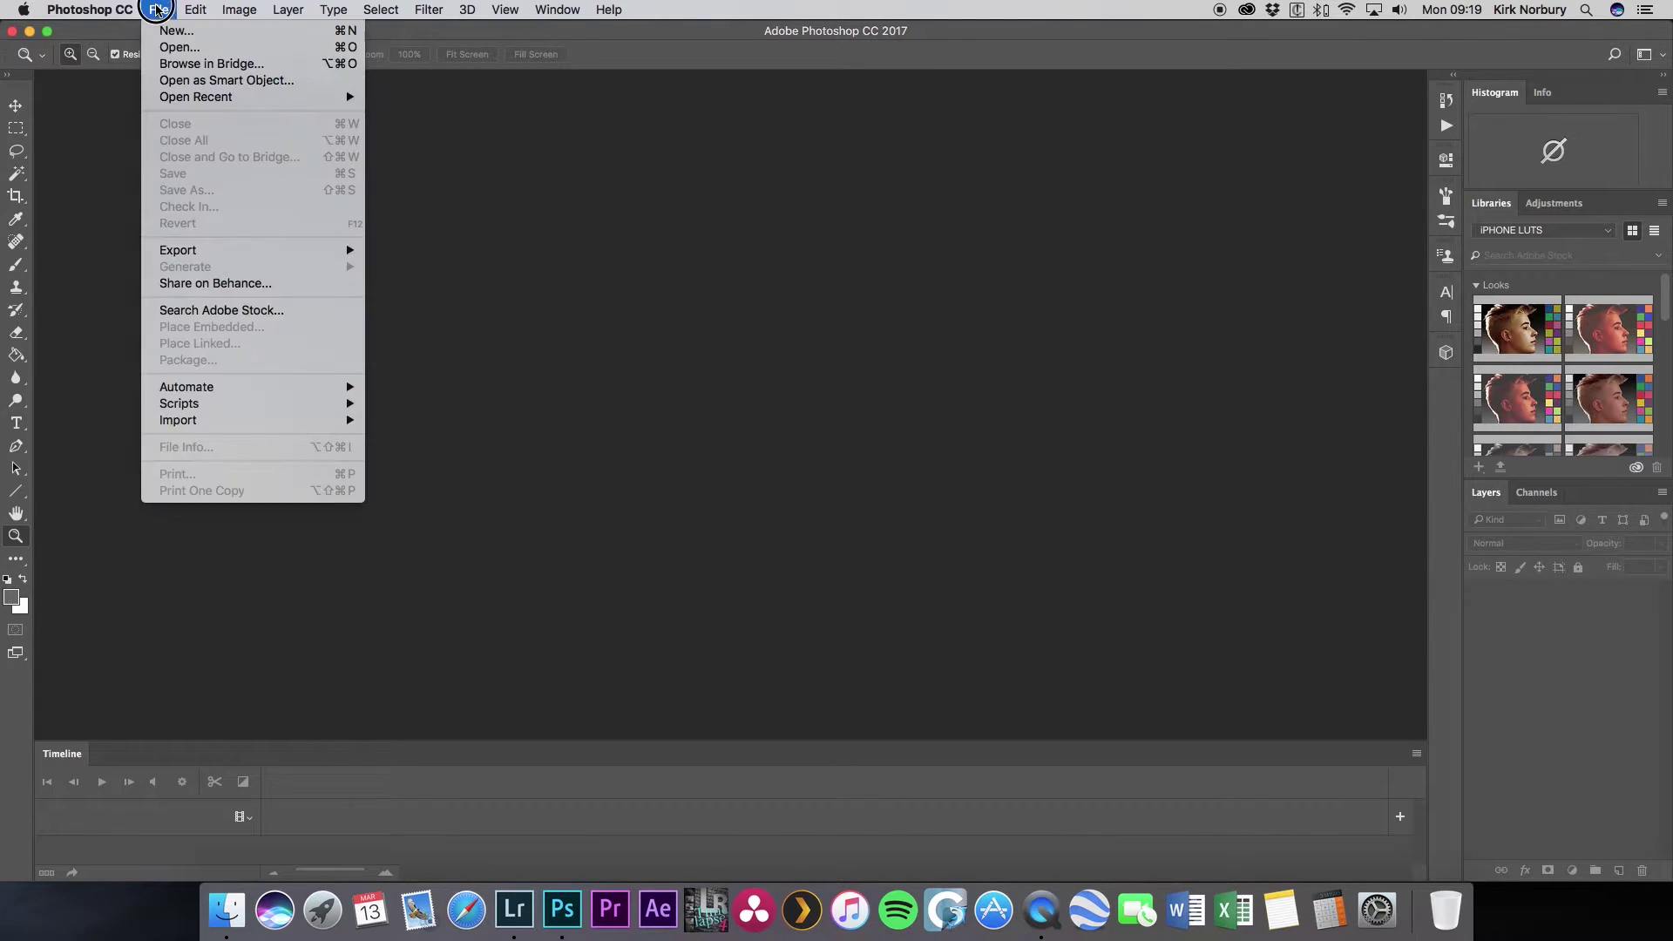
{"action": "left_click", "coordinate": [164, 49]}
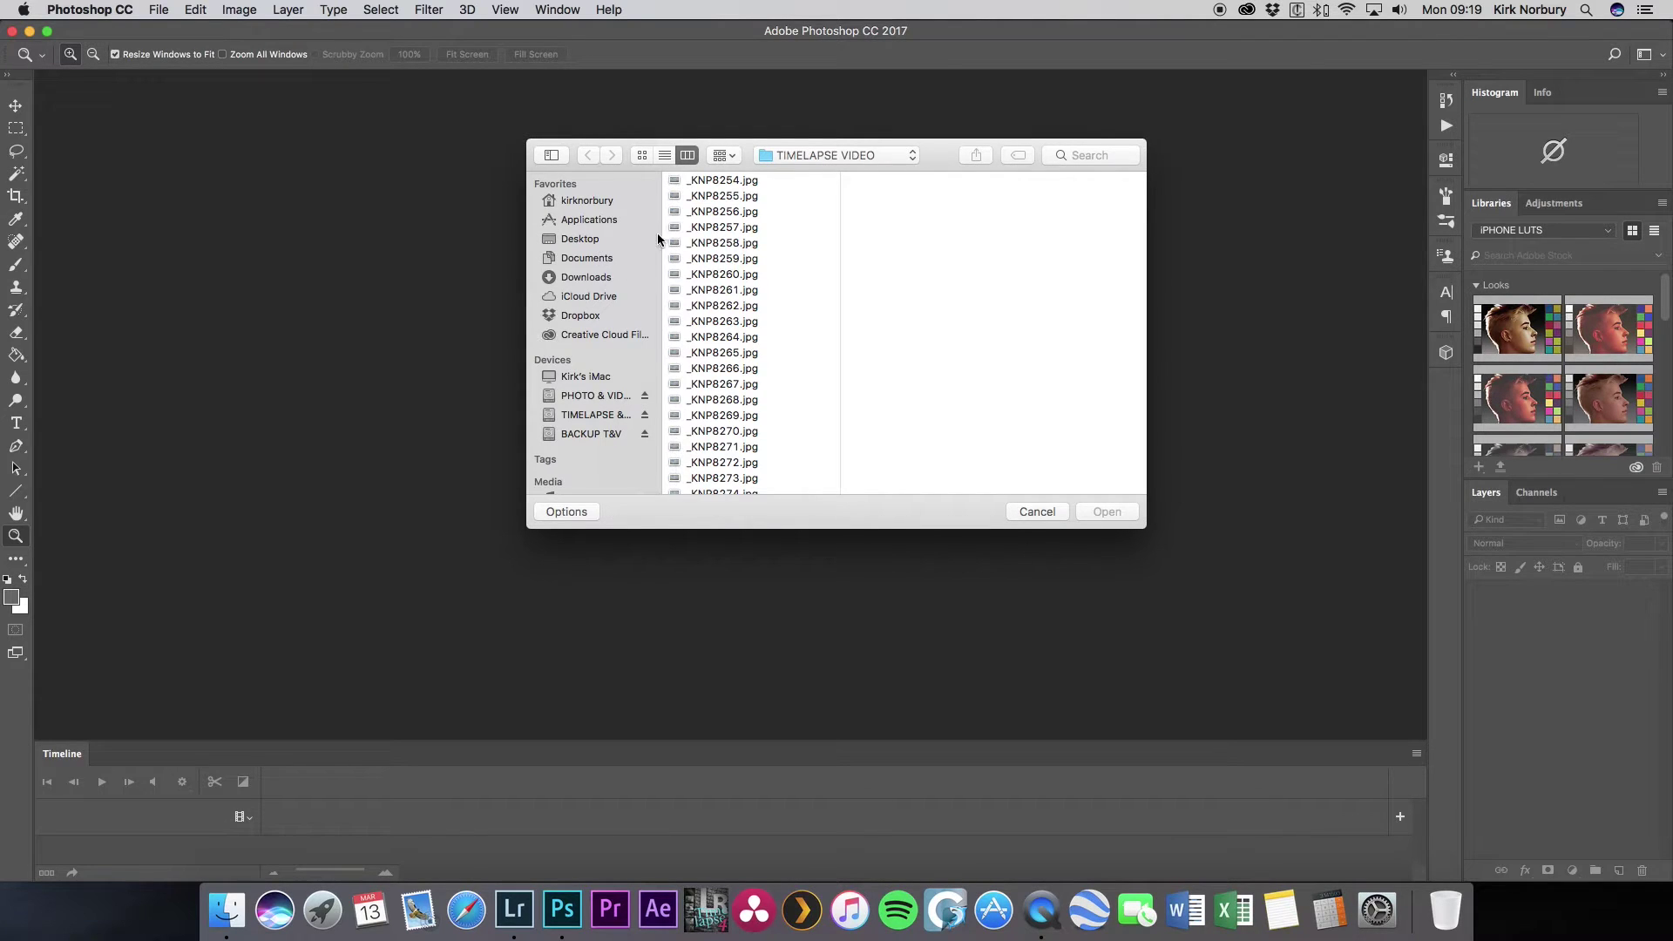
{"action": "scroll", "coordinate": [726, 252], "scroll_direction": "down", "scroll_amount": 2}
{"action": "scroll", "coordinate": [727, 253], "scroll_direction": "up", "scroll_amount": 3}
{"action": "left_click", "coordinate": [719, 180]}
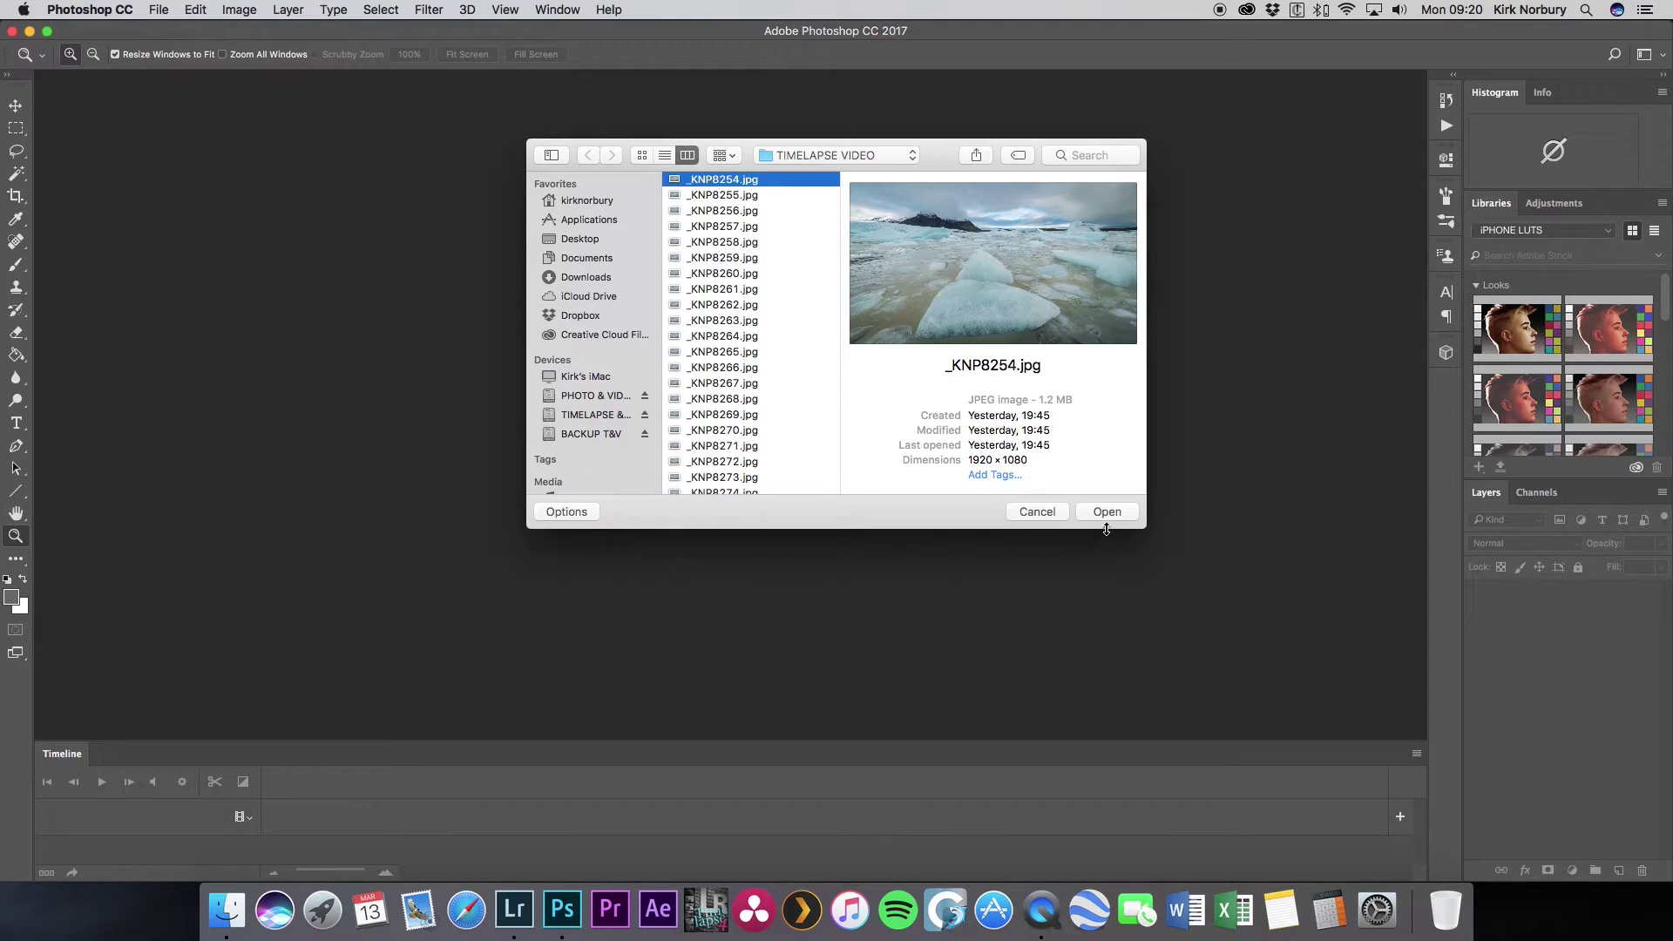
{"action": "left_click", "coordinate": [566, 513]}
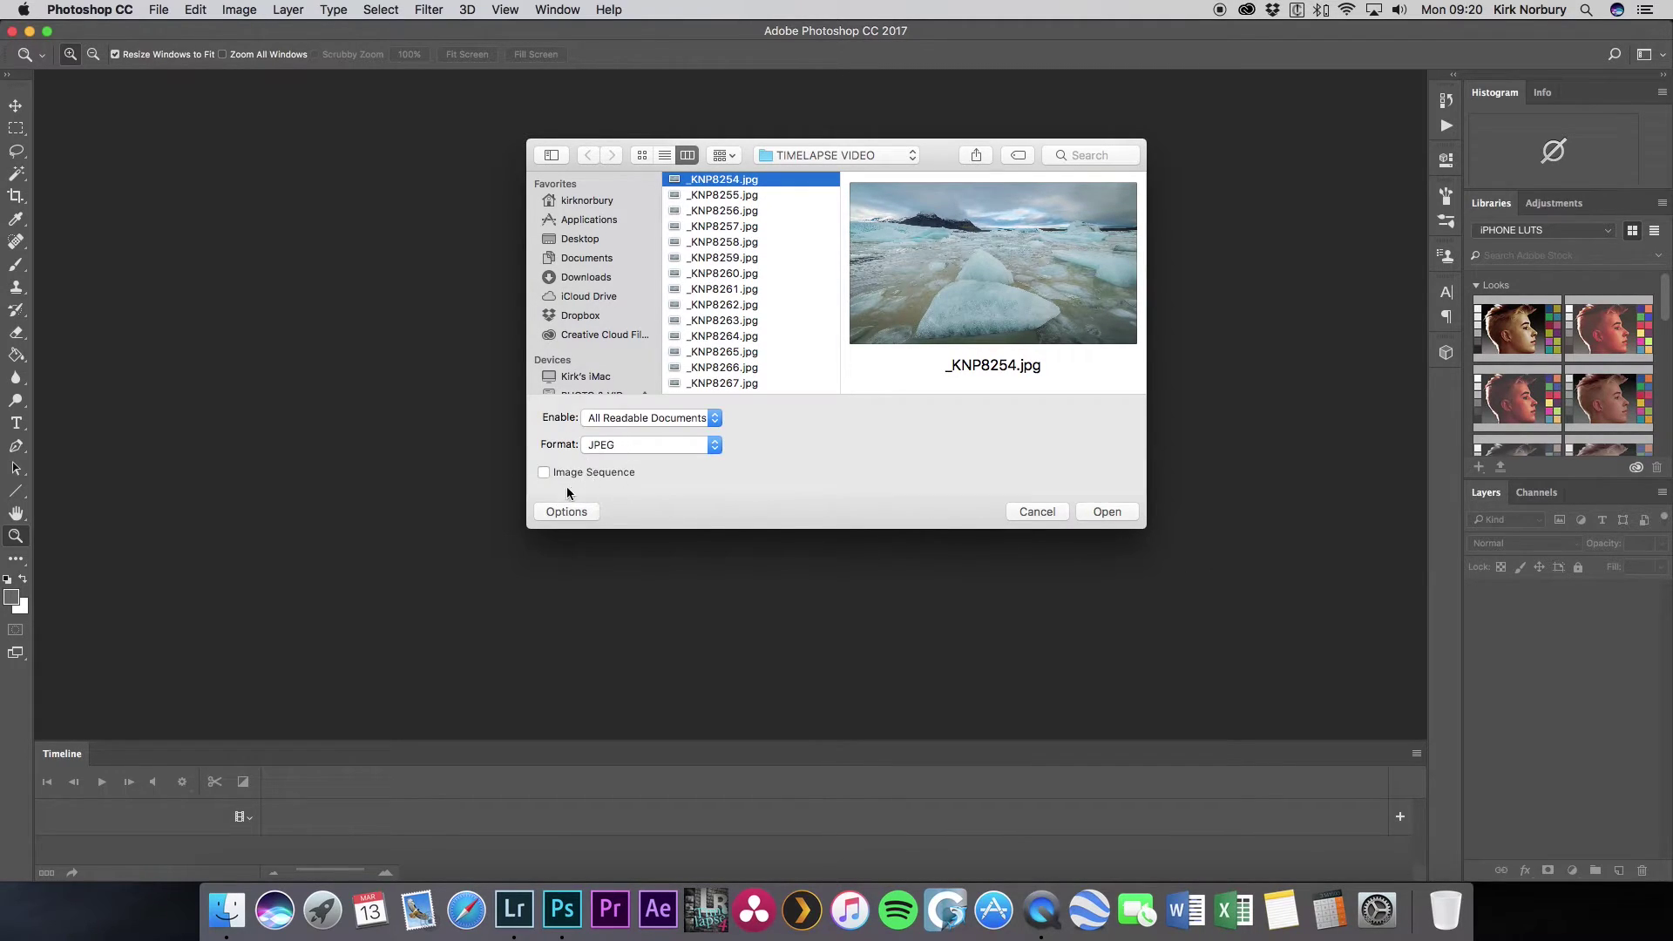
{"action": "left_click", "coordinate": [543, 474]}
{"action": "left_click", "coordinate": [1107, 513]}
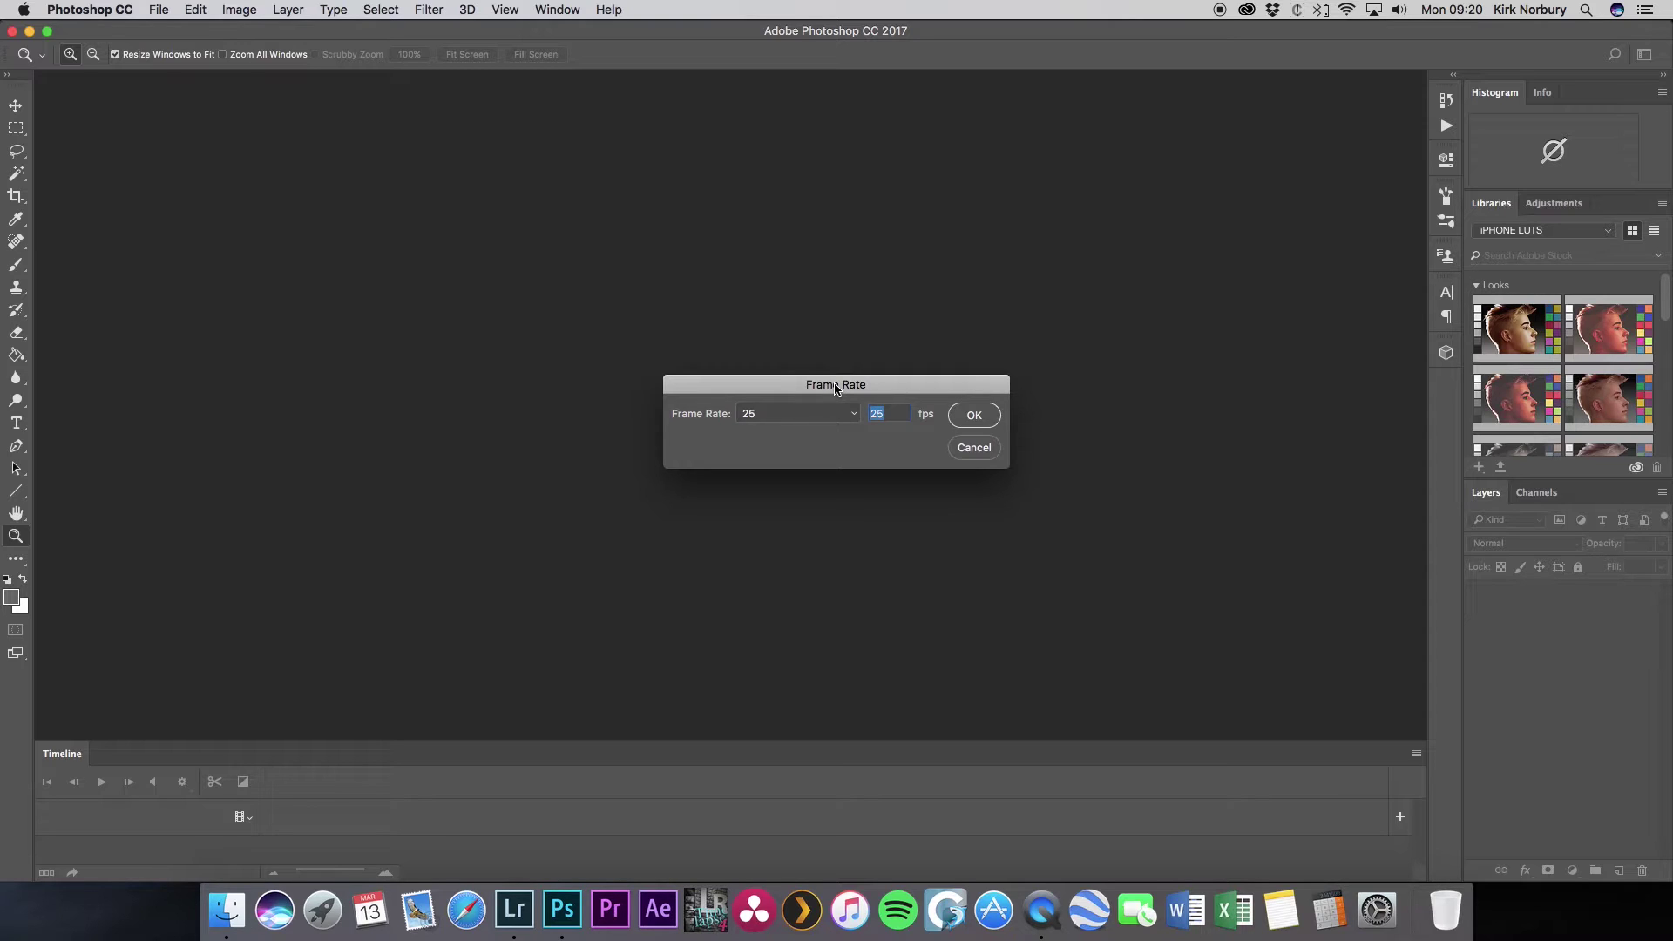
{"action": "left_click", "coordinate": [972, 418]}
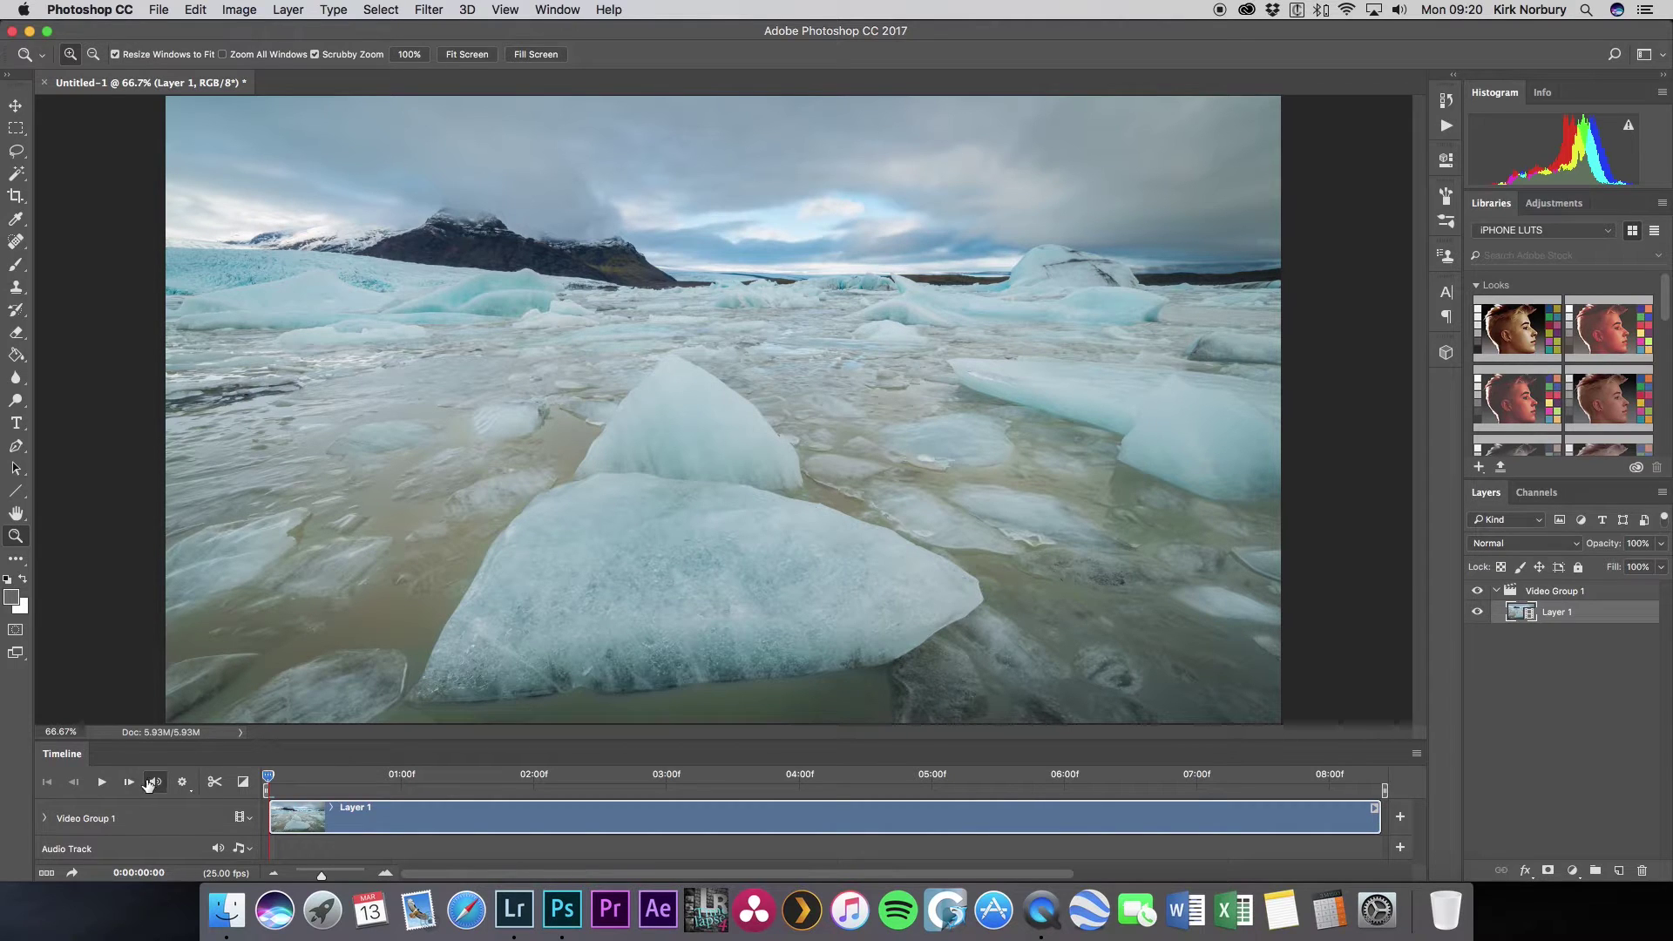
- Play the imported time-lapse sequence from the start of the timeline
{"action": "mouse_move", "coordinate": [265, 779]}
{"action": "left_mouse_down"}
{"action": "mouse_move", "coordinate": [598, 776]}
{"action": "mouse_move", "coordinate": [253, 776]}
{"action": "left_mouse_up"}
{"action": "left_click", "coordinate": [102, 782]}
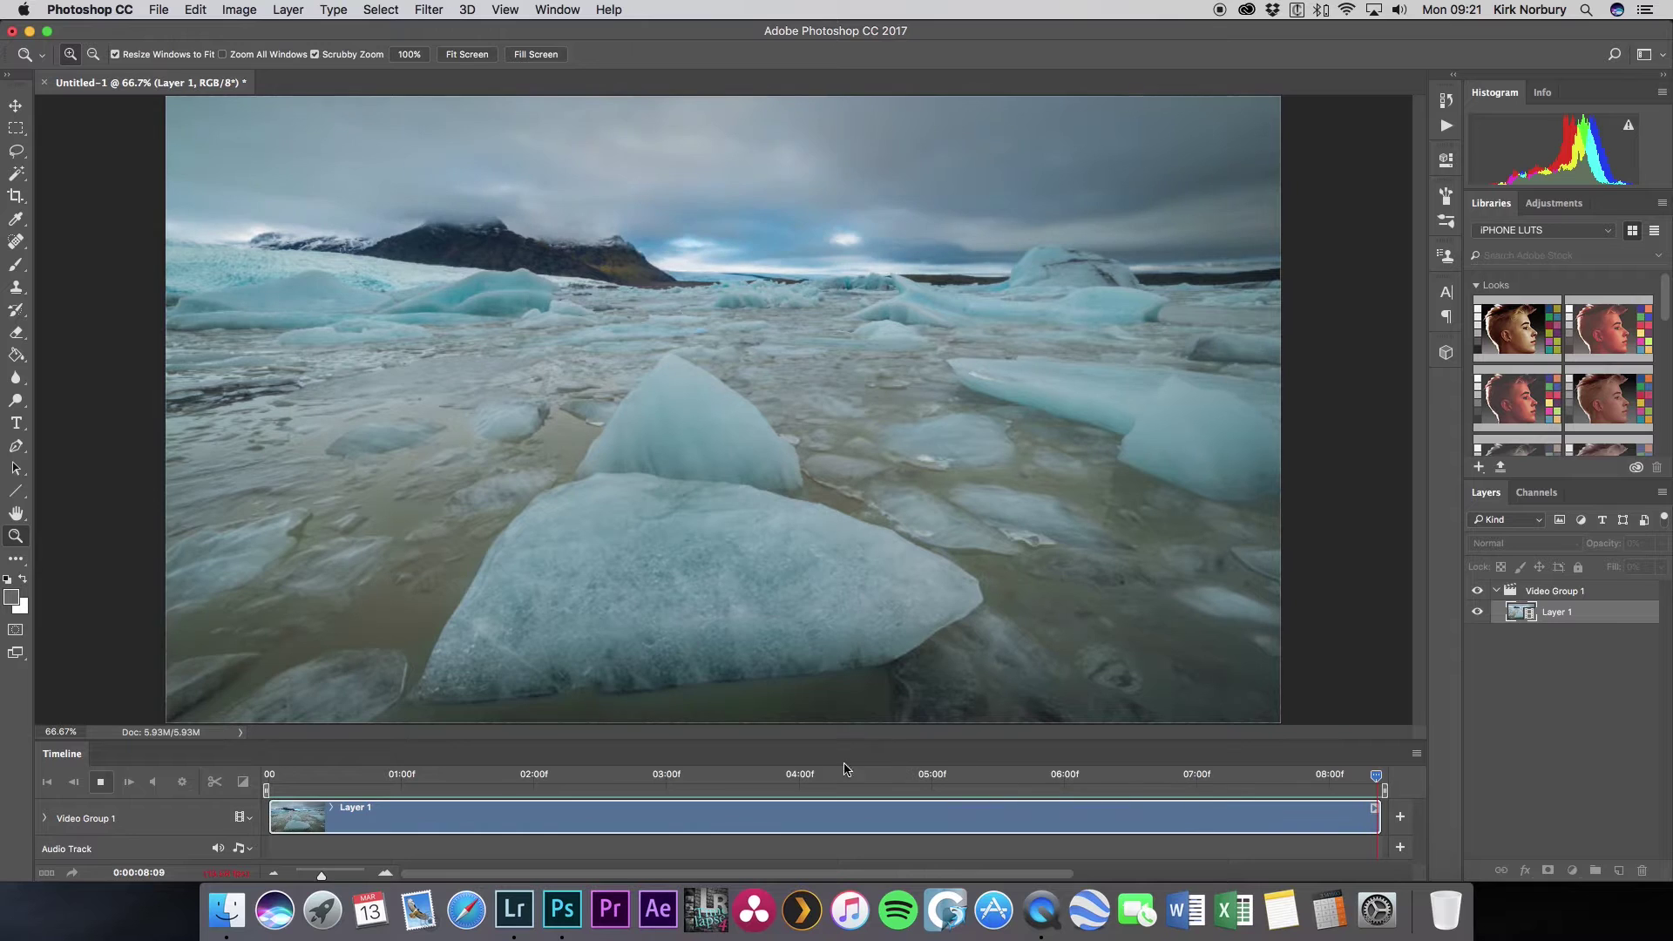
- Stop the playback and render the time-lapse as an H.264 video named TIMELAPSE TEST in the TIMELAPSE VIDEO folder
{"action": "left_click", "coordinate": [105, 783]}
{"action": "left_click", "coordinate": [109, 786]}
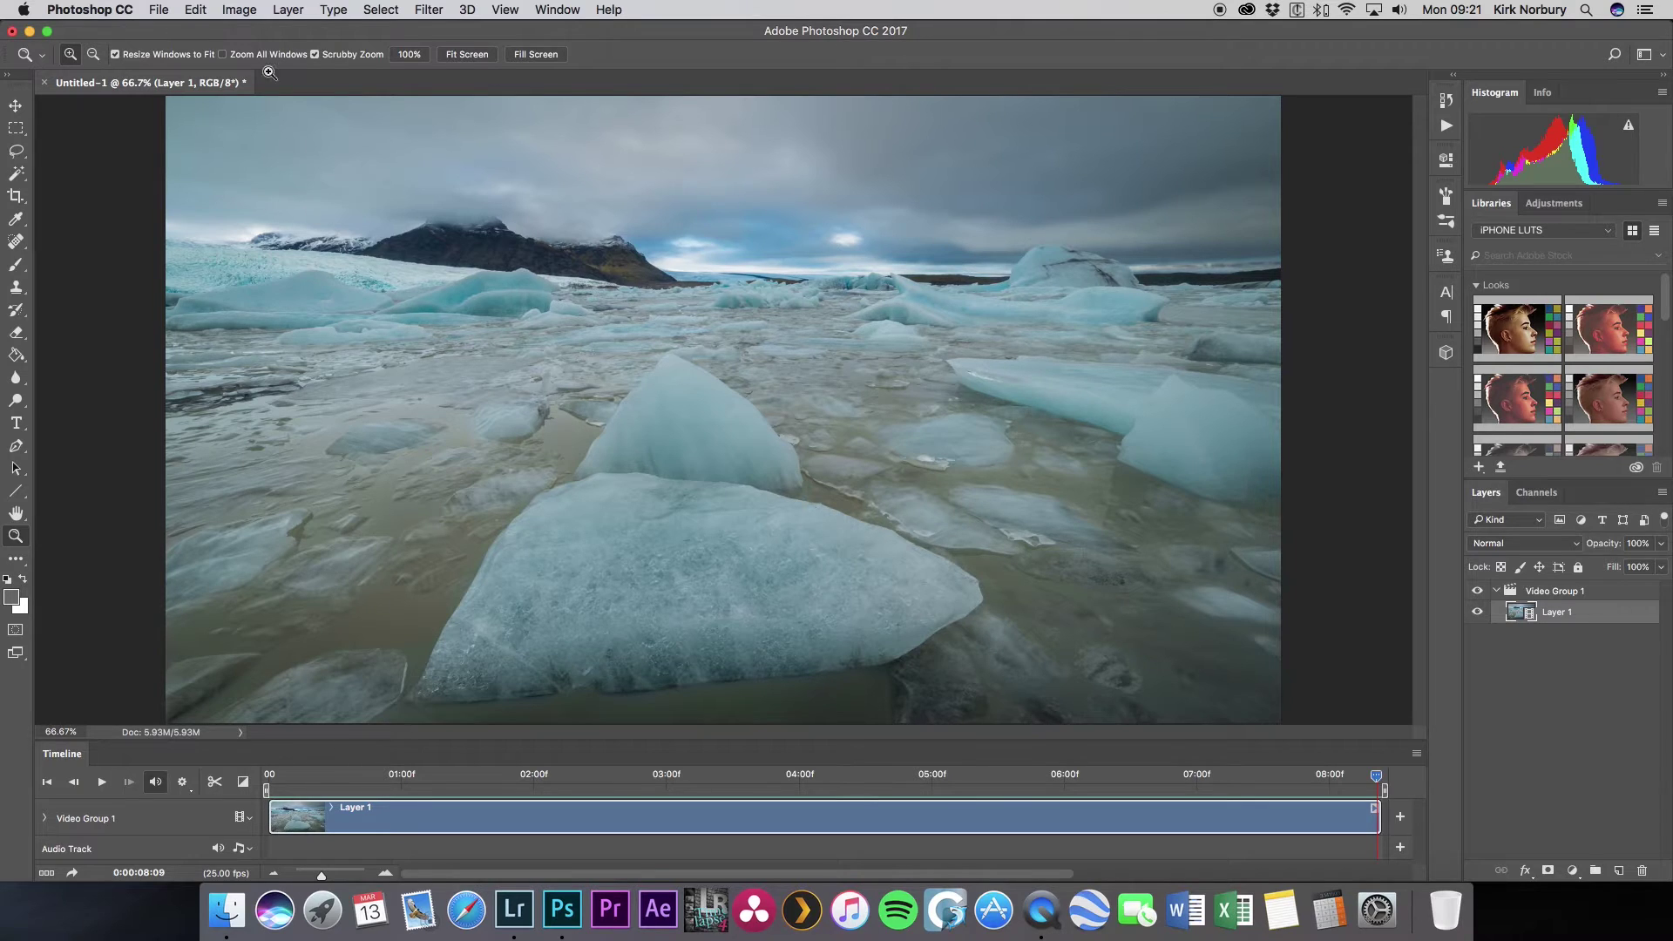
{"action": "left_click", "coordinate": [160, 11]}
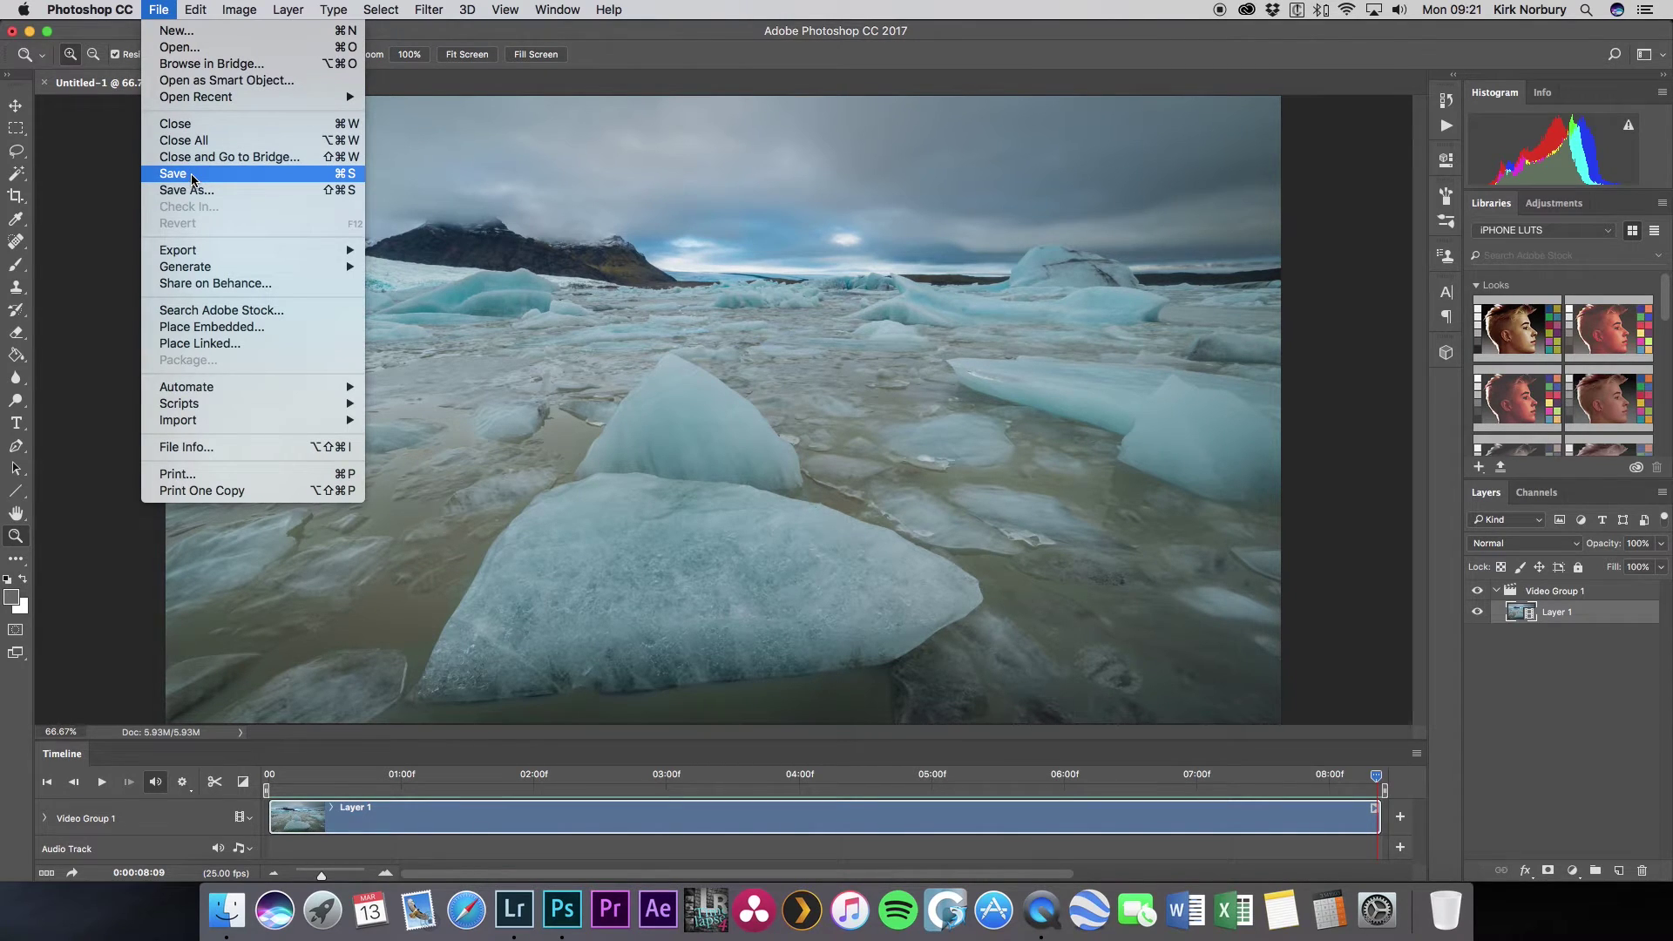
{"action": "mouse_move", "coordinate": [216, 251]}
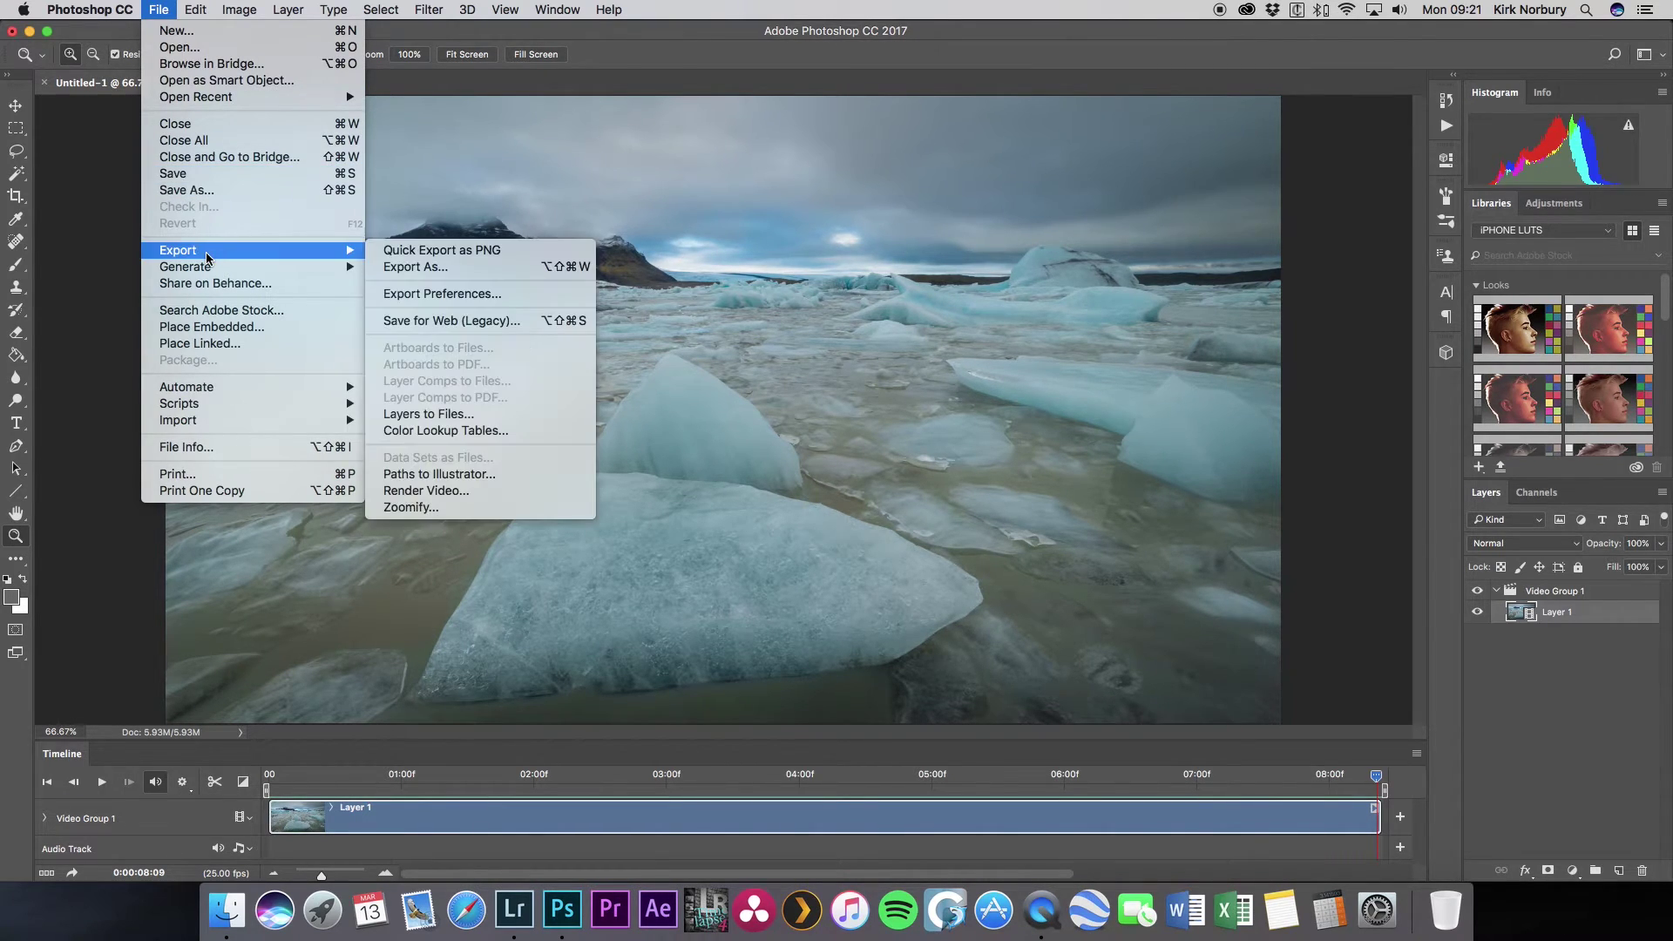
{"action": "left_click", "coordinate": [452, 494]}
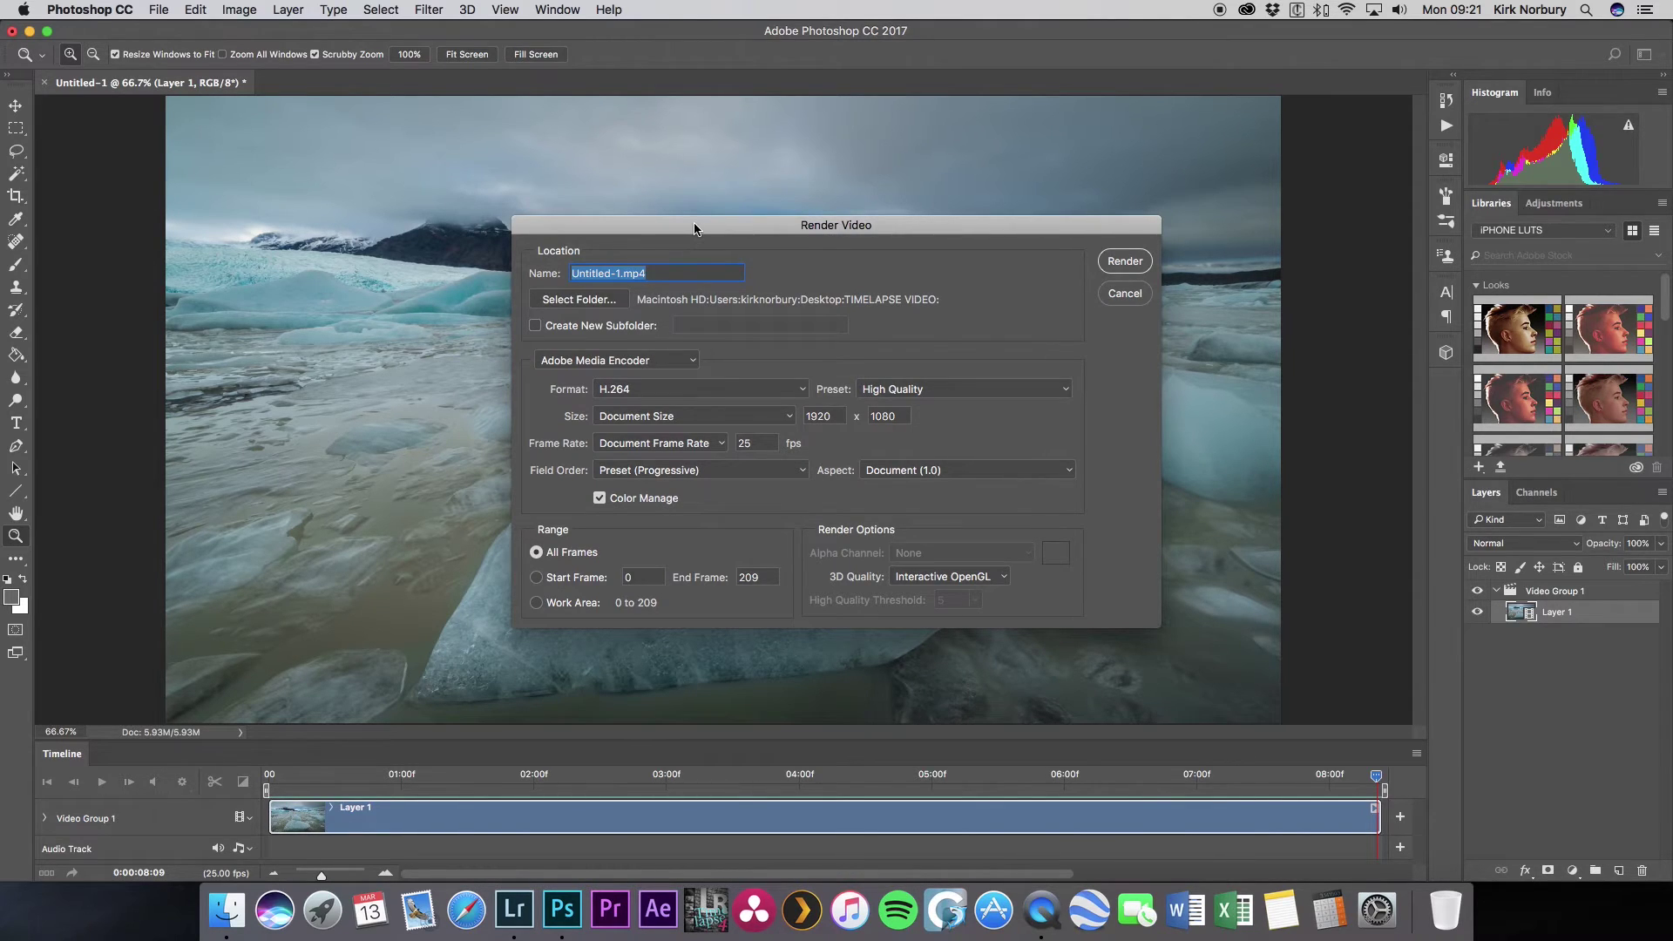
{"action": "left_click_drag", "start_coordinate": [694, 229], "coordinate": [681, 199]}
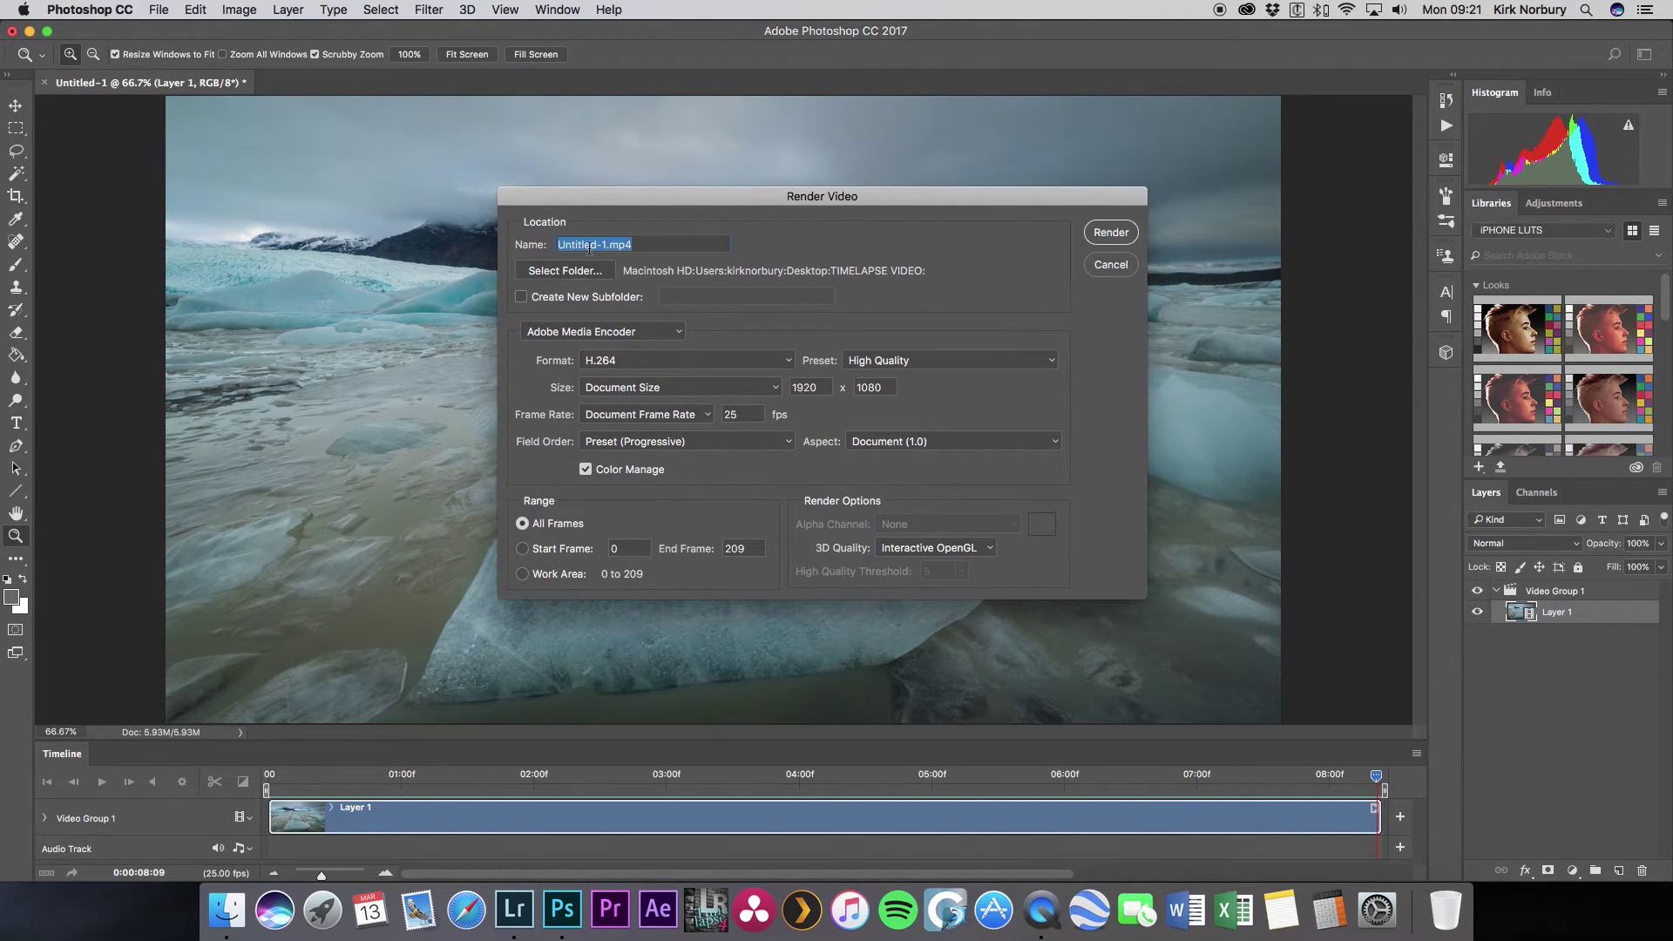
{"action": "type", "text": "TIMELAPSE TEST"}
{"action": "left_click", "coordinate": [1105, 233]}
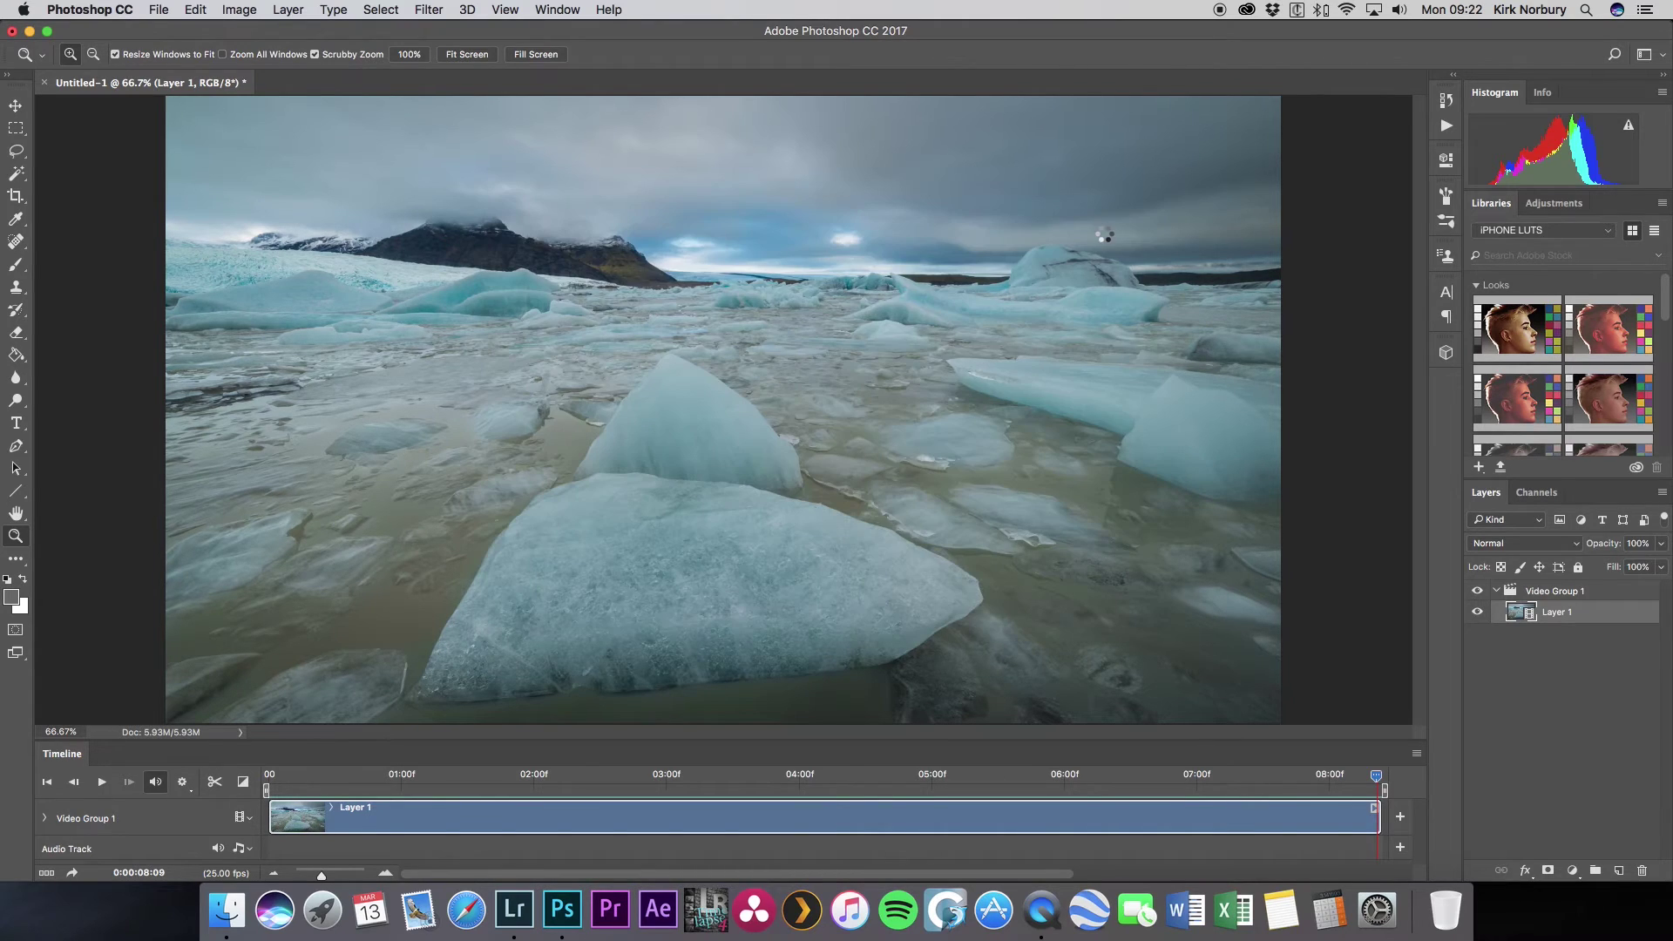